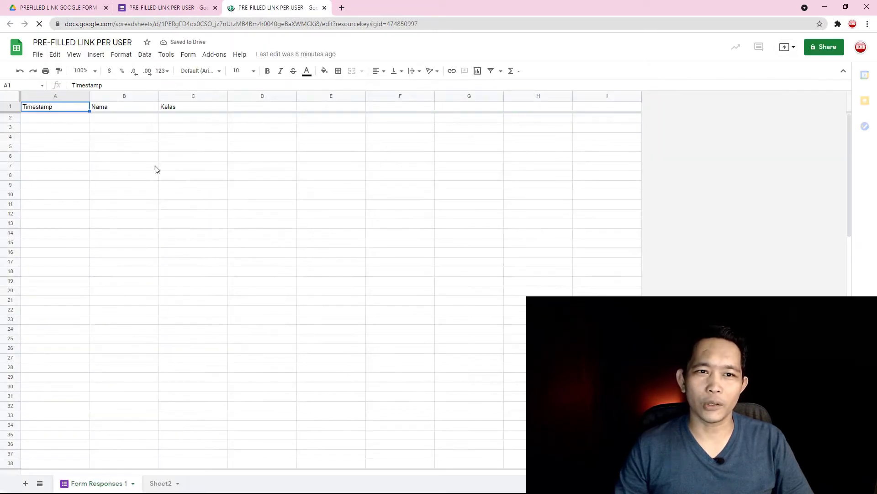
Open Sheet2 and look over the student table with its names, classes and pre-filled links
left_click(265, 254)
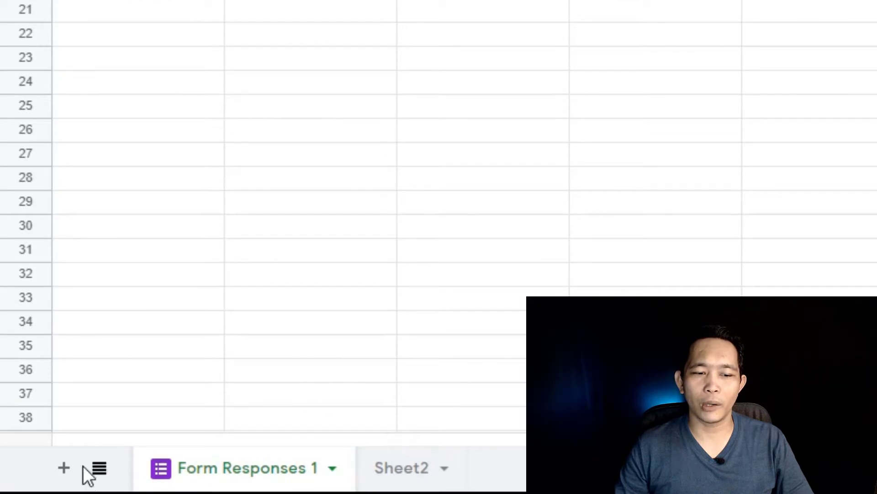
left_click(417, 471)
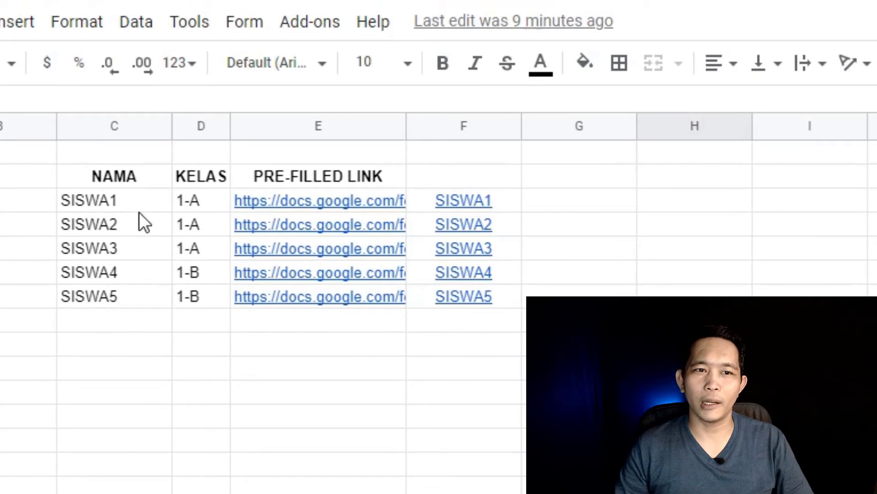
left_click(579, 464)
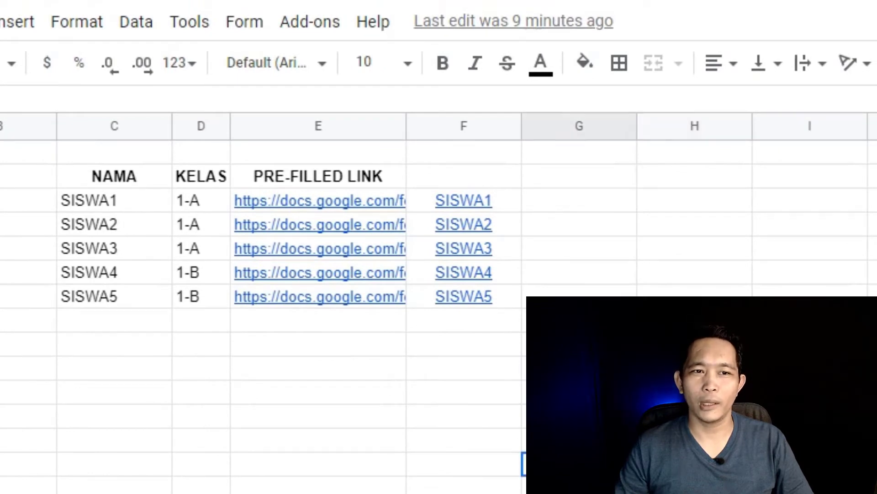
left_click(152, 177)
left_click(183, 179)
Compare the form's Nama and Kelas answer options with the name, class and link columns in Sheet2
left_click(178, 8)
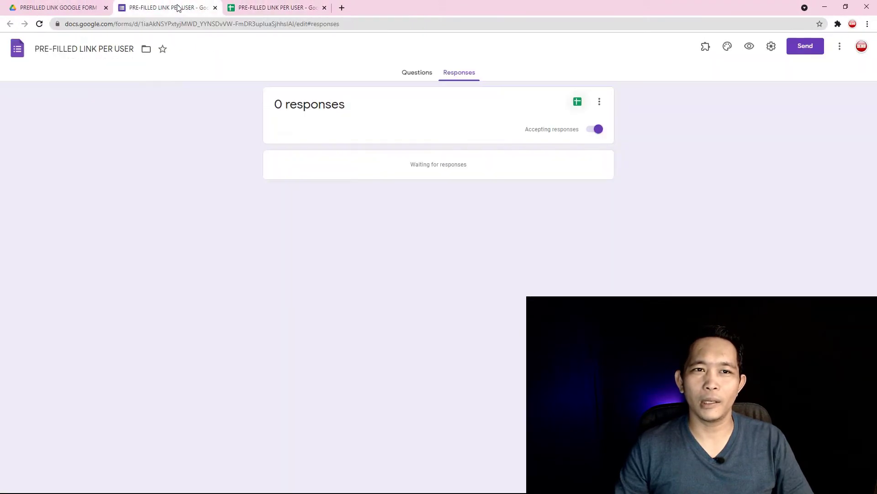
left_click(413, 75)
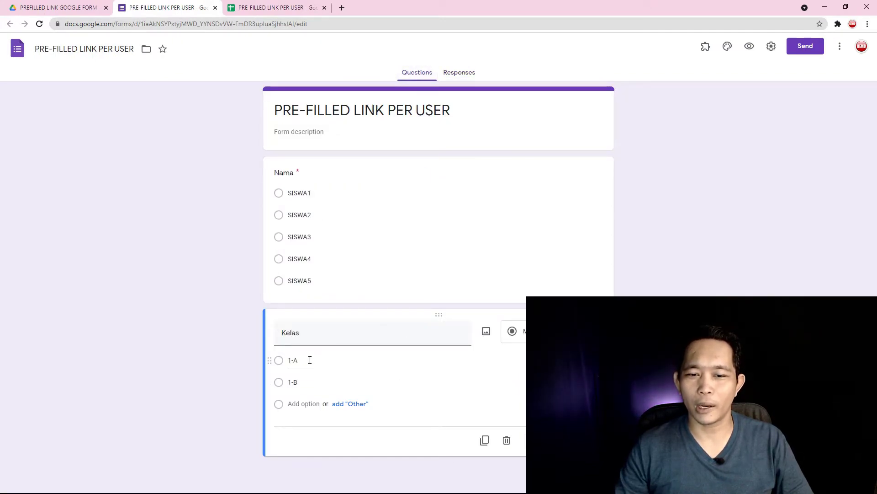
left_click(273, 8)
left_click_drag(197, 97, 204, 167)
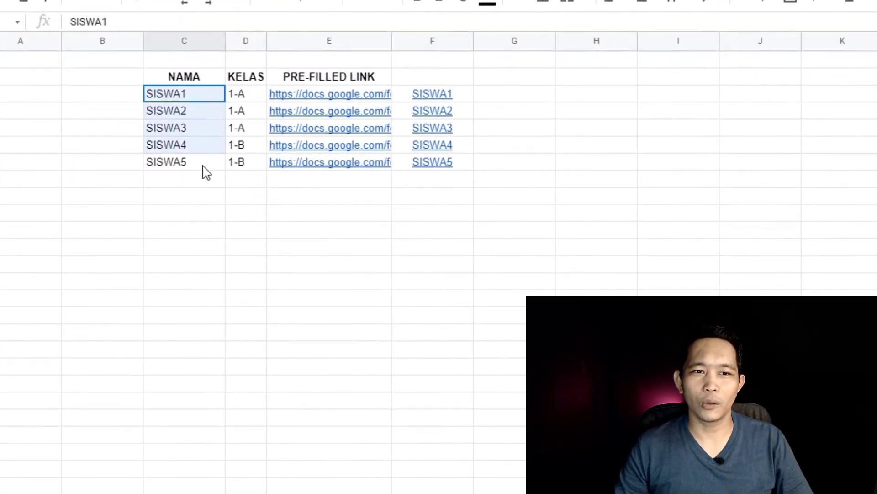
left_click(245, 232)
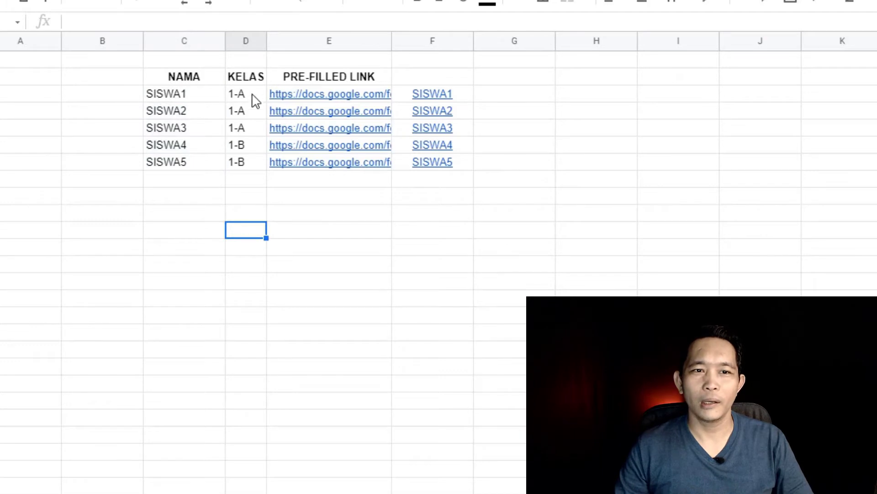
left_click_drag(254, 99, 255, 161)
left_click(421, 288)
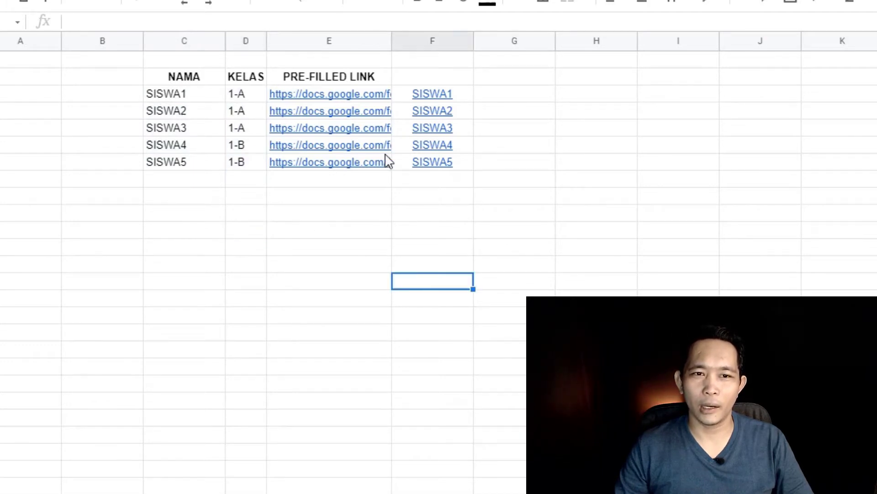
left_click_drag(366, 39, 439, 44)
left_click(603, 165)
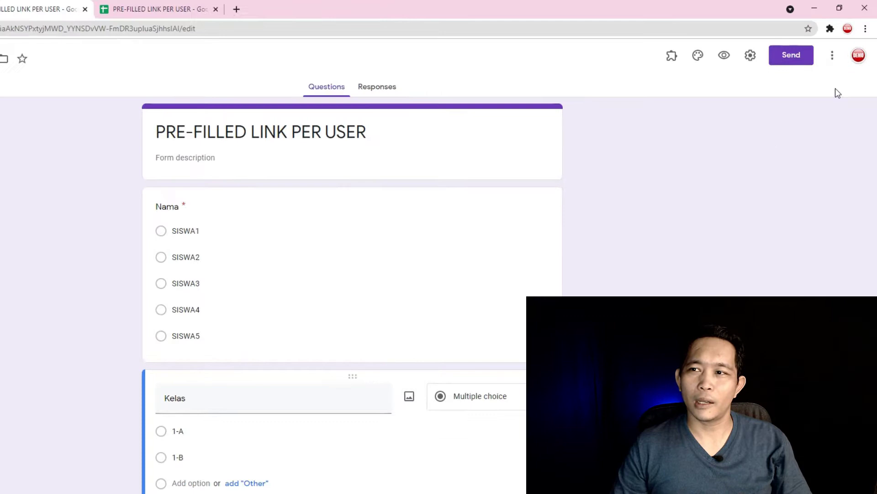
Generate a pre-filled link for the form with Nama SISWA1 and Kelas 1-A, and copy it
left_click(832, 56)
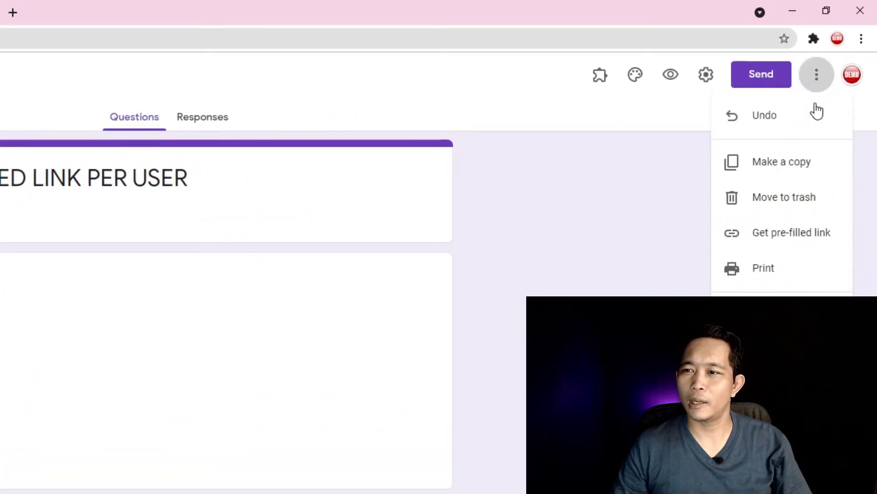
left_click(790, 236)
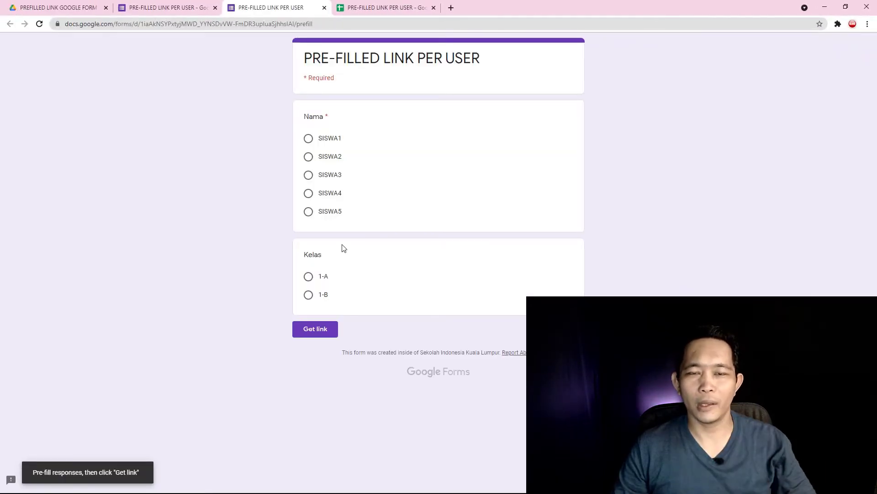
left_click(309, 140)
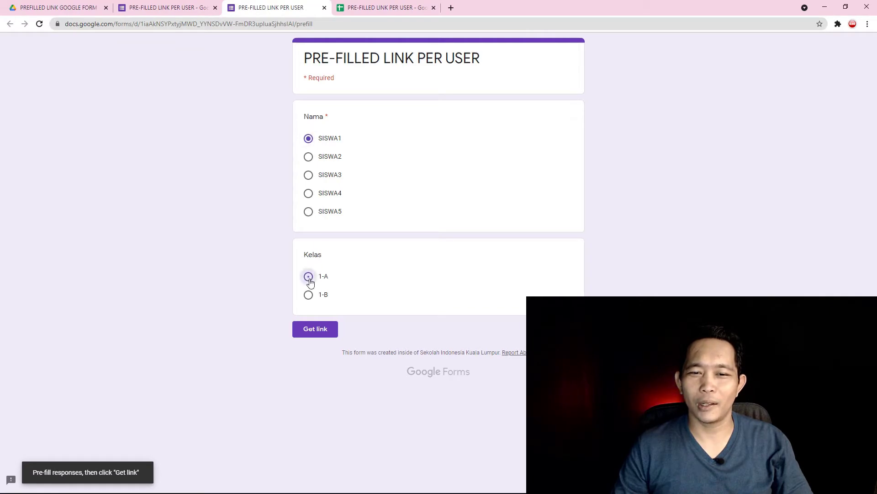
left_click(310, 280)
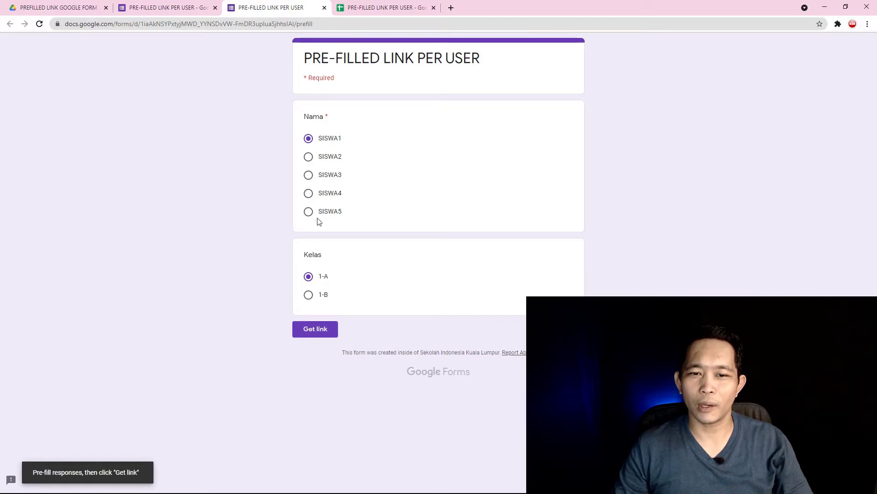
left_click(317, 329)
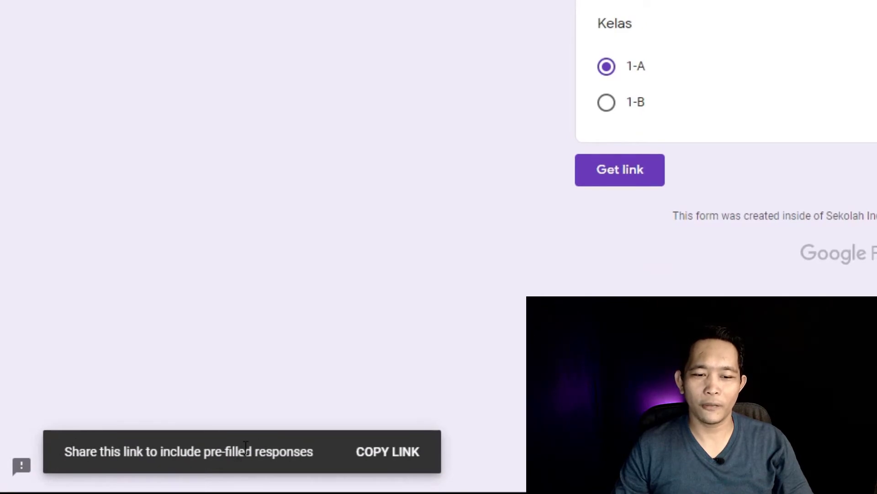
left_click(397, 452)
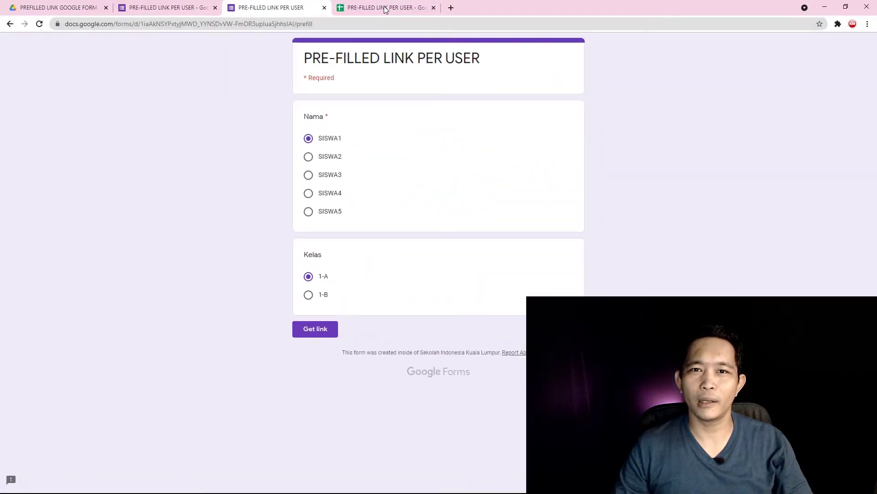
Return to the spreadsheet and review the student table, especially the SISWA1 row
left_click(385, 10)
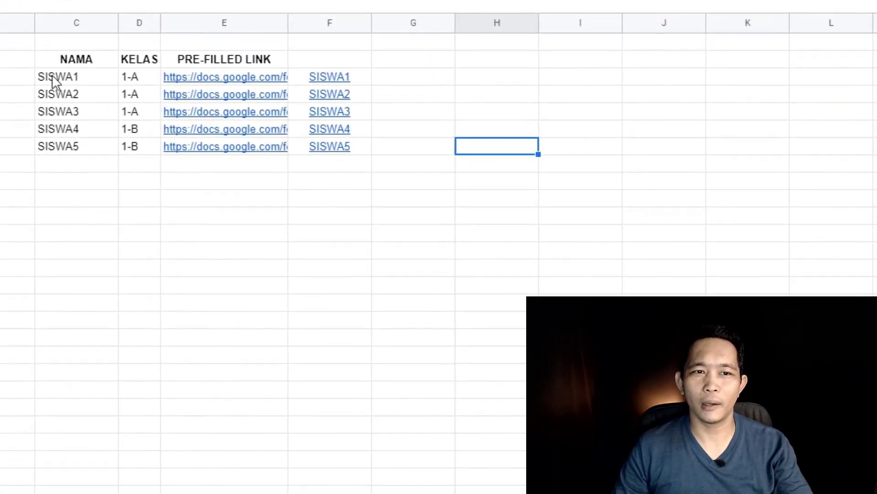
left_click_drag(52, 82, 329, 146)
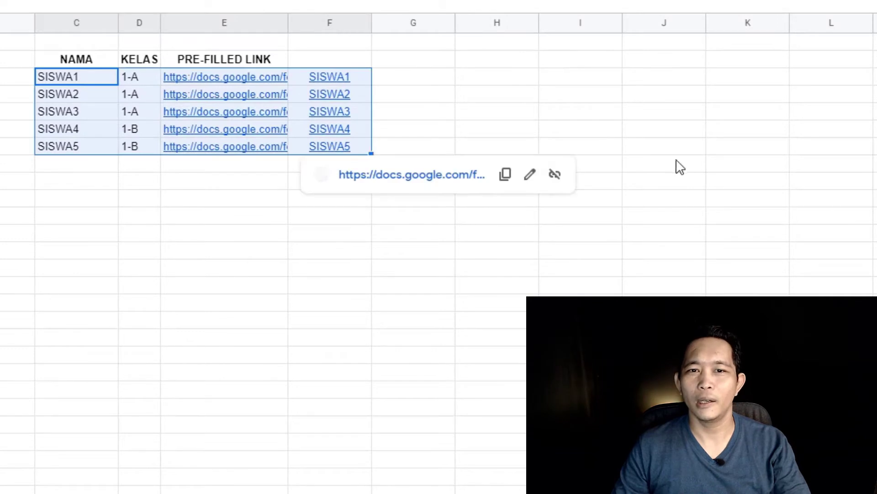
left_click(678, 167)
left_click(474, 85)
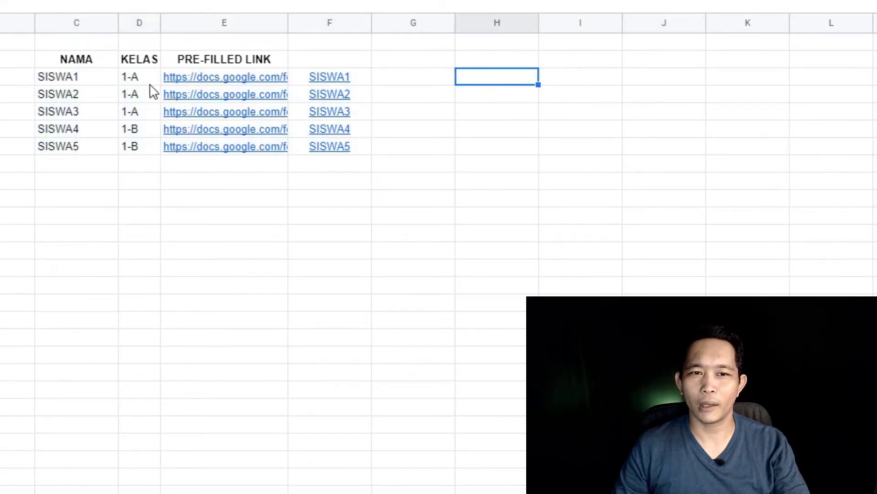
left_click_drag(50, 79, 348, 78)
left_click_drag(498, 82, 480, 86)
Enter a HYPERLINK formula in column H of the SISWA1 row, using the copied pre-filled link in quotation marks as its URL
left_click(471, 86)
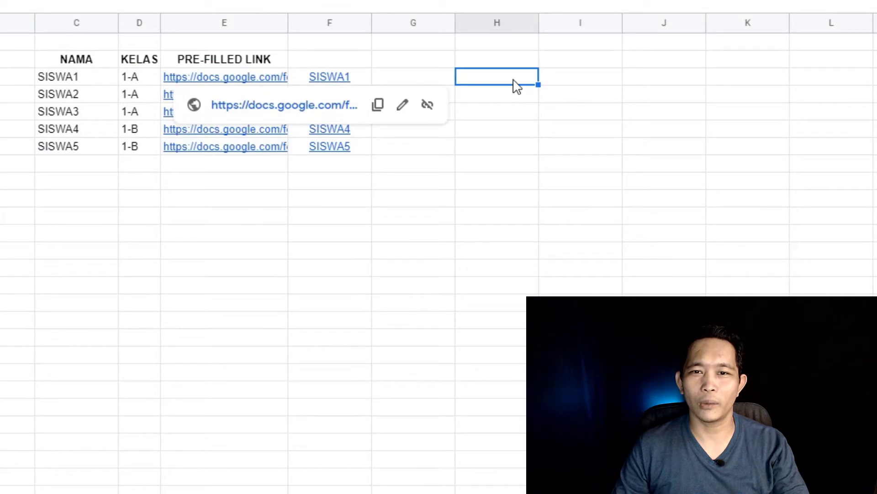
type("=")
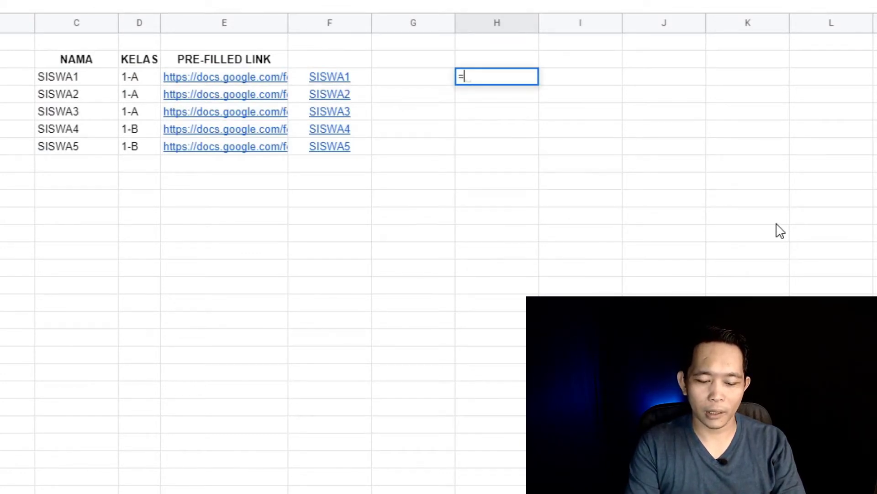
type("HYPE")
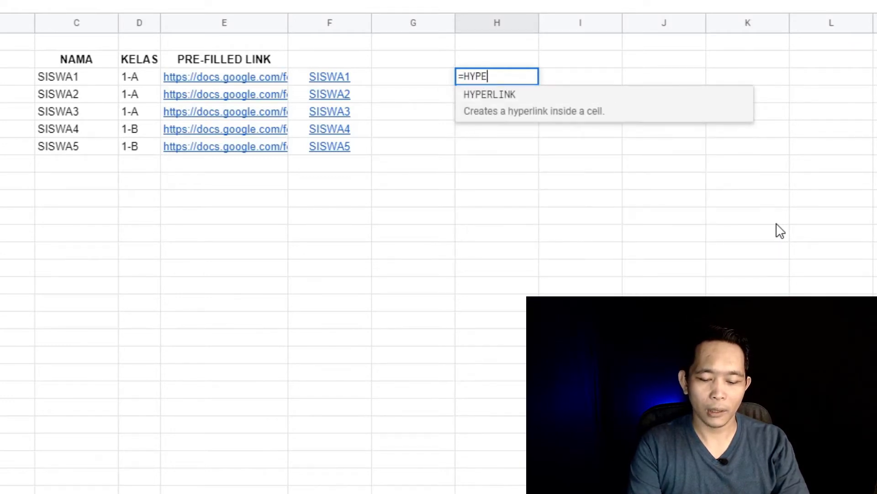
type("RLINK")
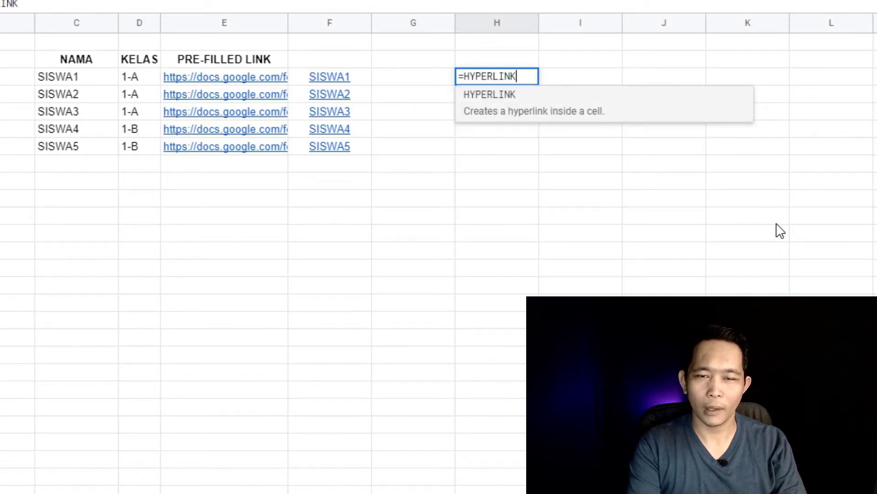
type("(\"")
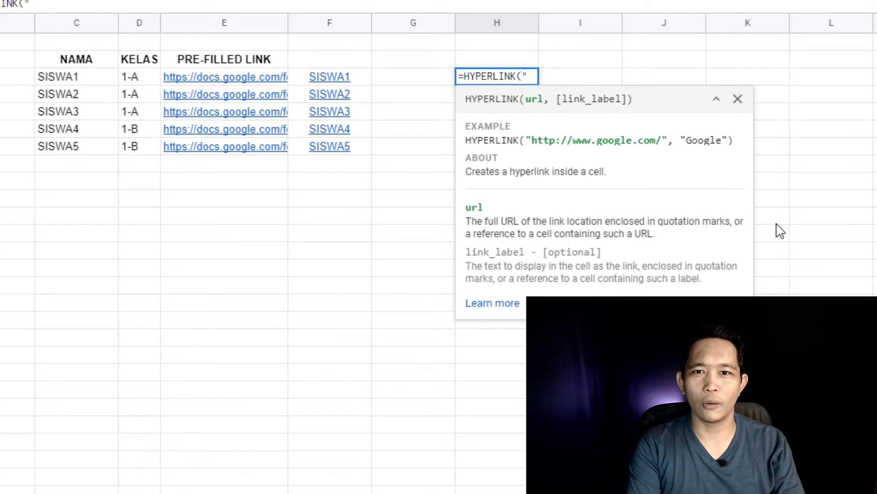
key("ctrl+v")
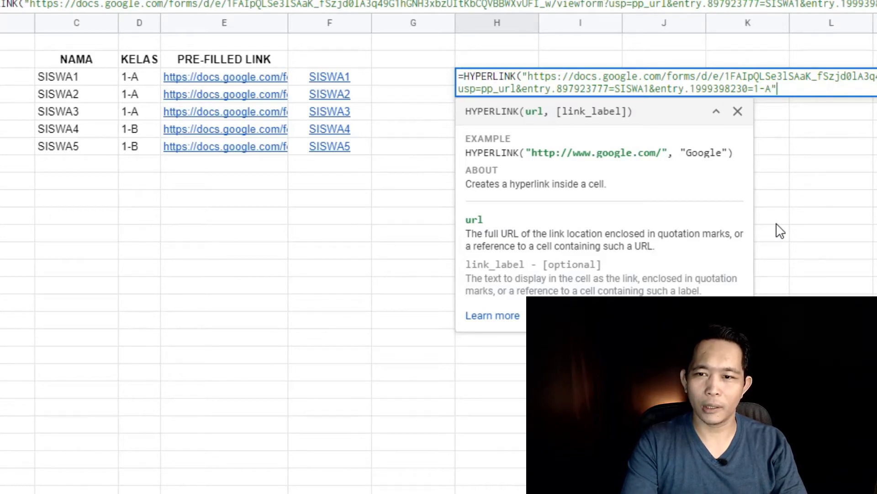
type(")")
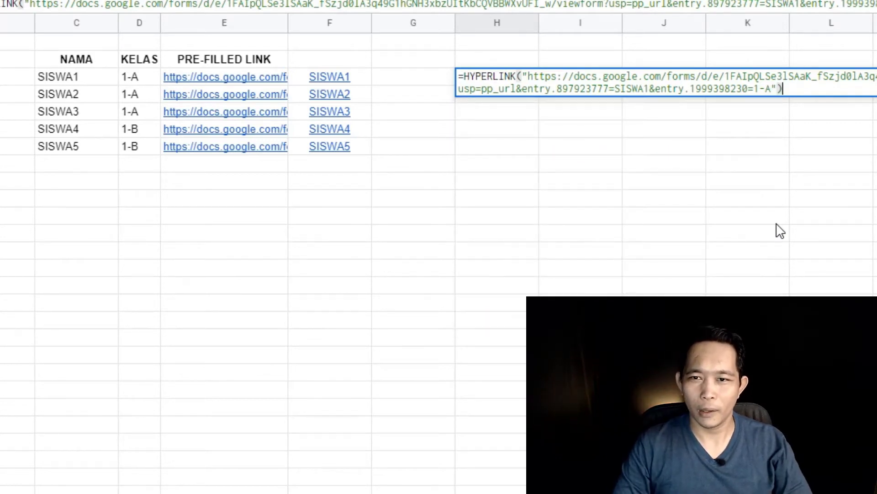
key("Return")
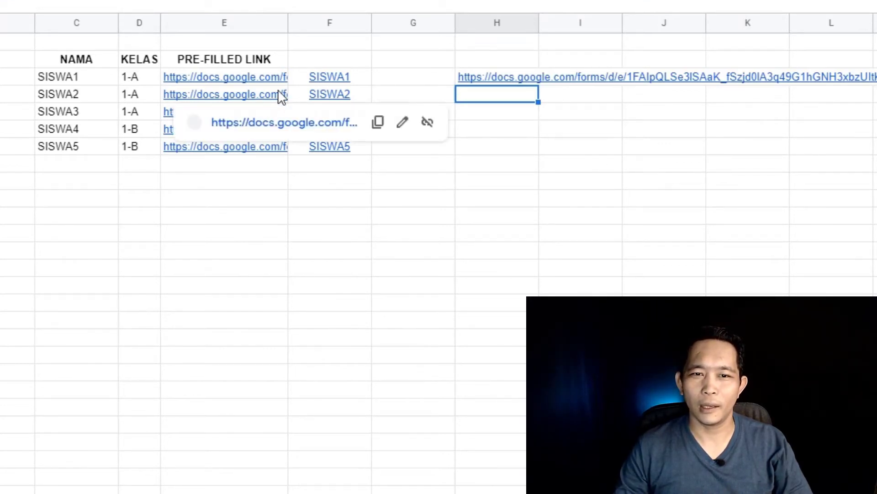
Clip the overflowing link text in column H to the cell width
mouse_move(337, 81)
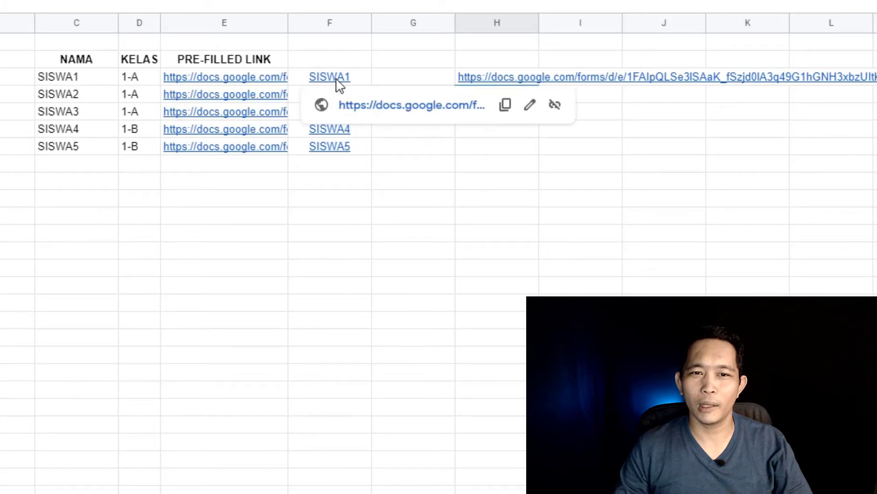
left_click(497, 23)
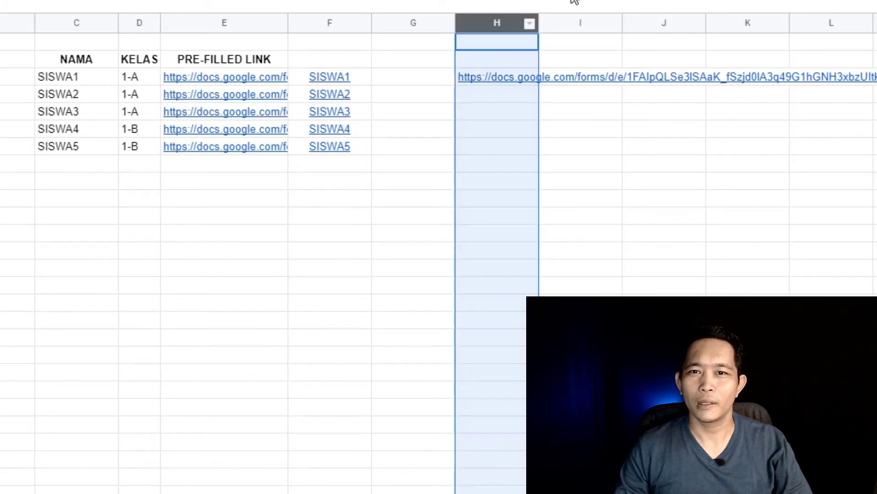
left_click(619, 6)
left_click(662, 187)
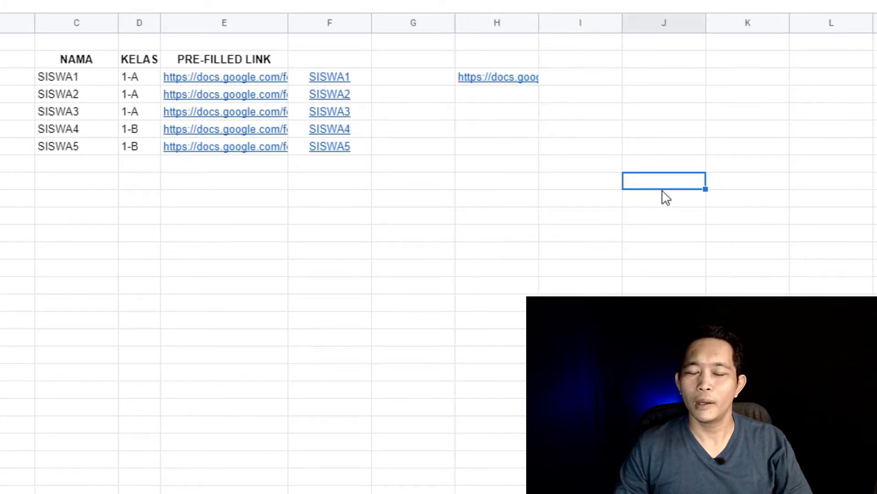
Try to fill the SISWA1 link formula down column H to the rows below, and undo the fill
left_click_drag(78, 93, 137, 153)
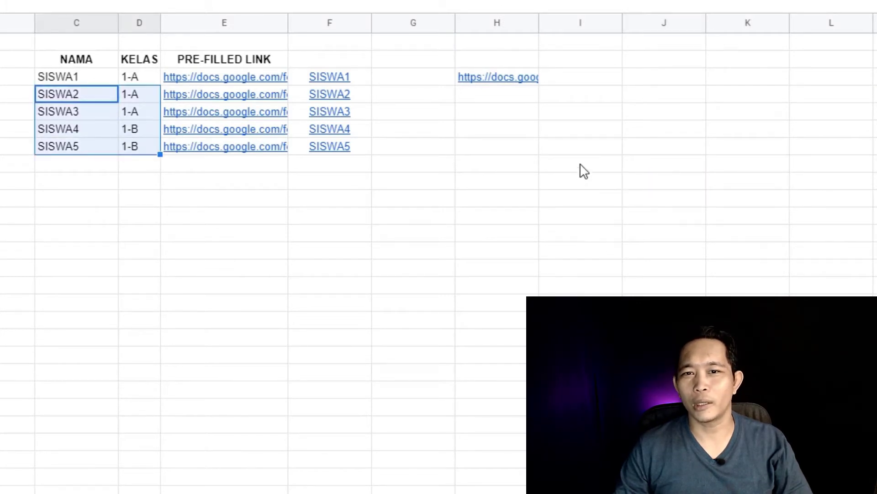
left_click(529, 83)
left_click_drag(537, 85, 532, 133)
key("ctrl+z")
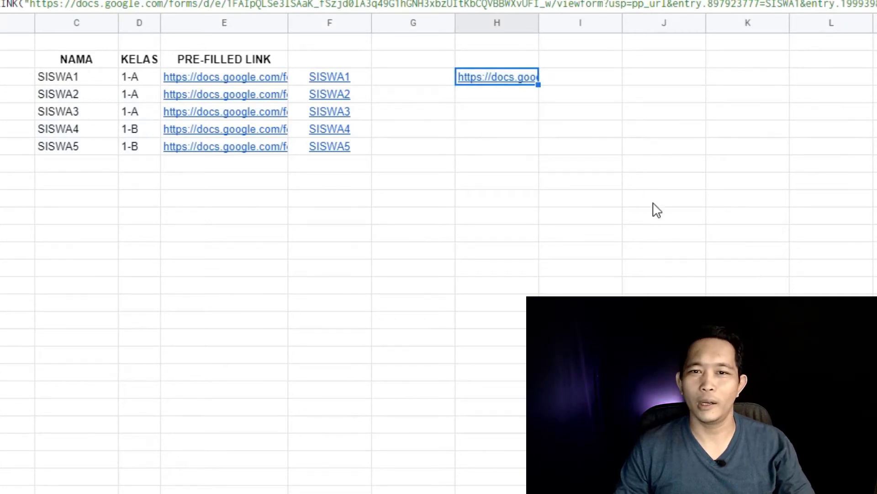
left_click(655, 203)
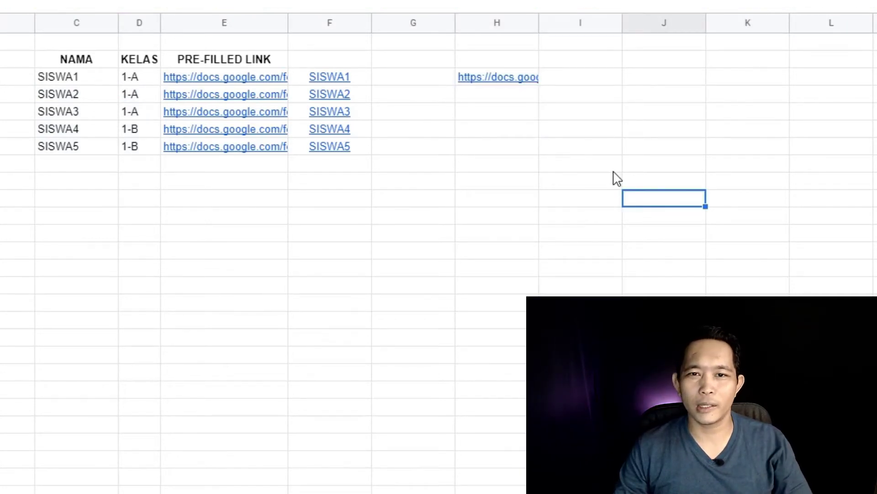
In the SISWA1 row's HYPERLINK formula in column H, replace the fixed name SISWA1 with "&C3&" to reference the name cell
left_click(512, 86)
double_click(511, 84)
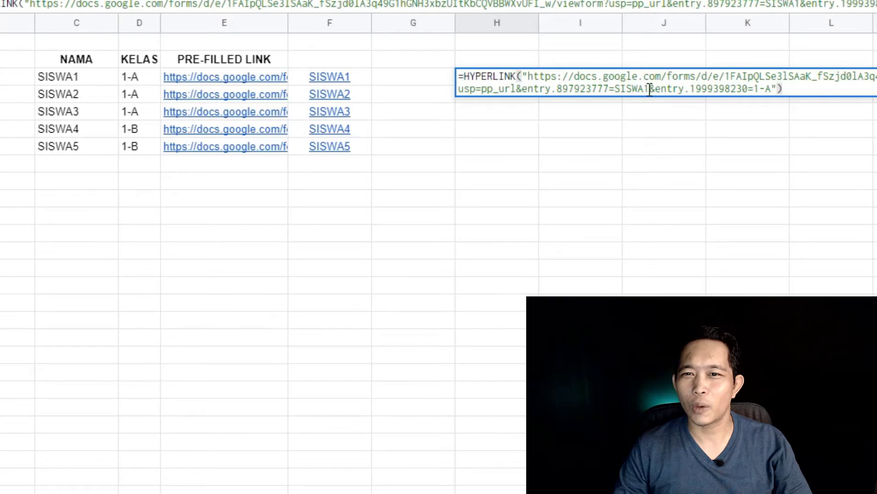
left_click_drag(649, 90, 615, 90)
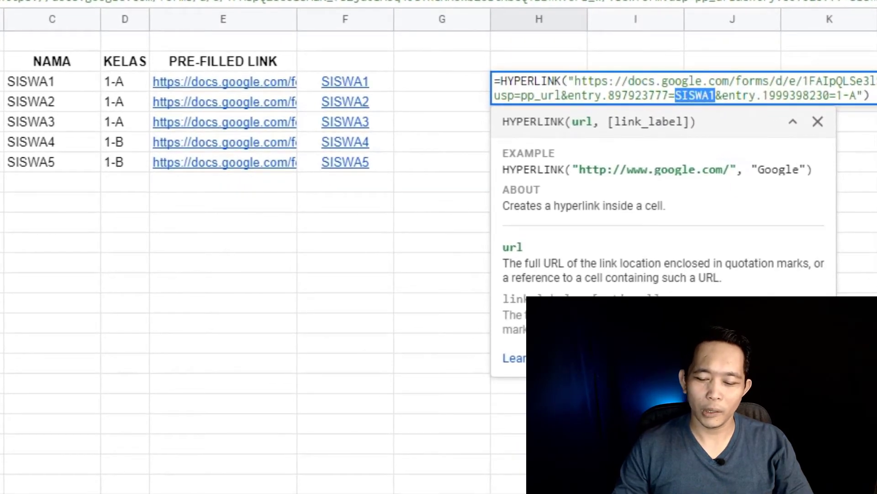
key("BackSpace")
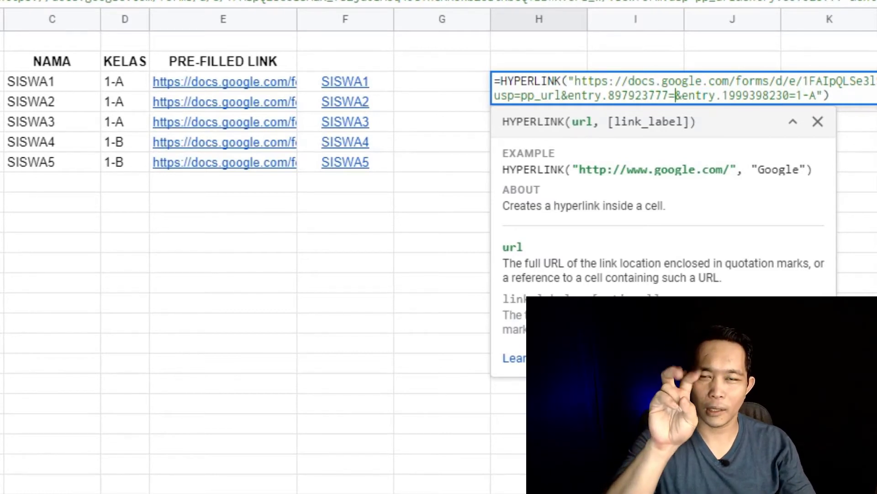
type("\"\"")
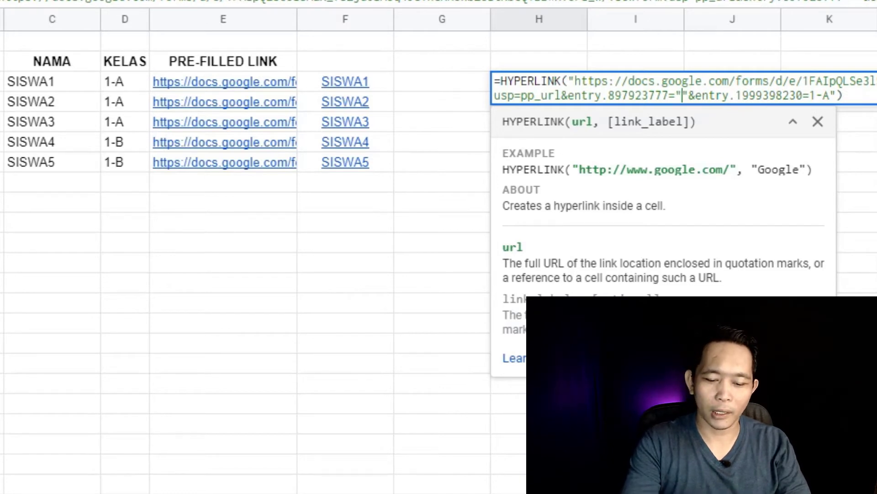
type("&&")
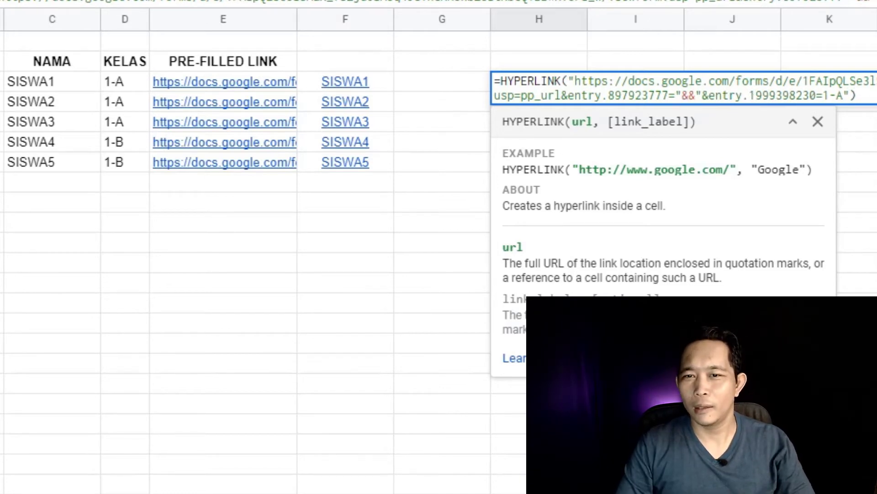
key("Left")
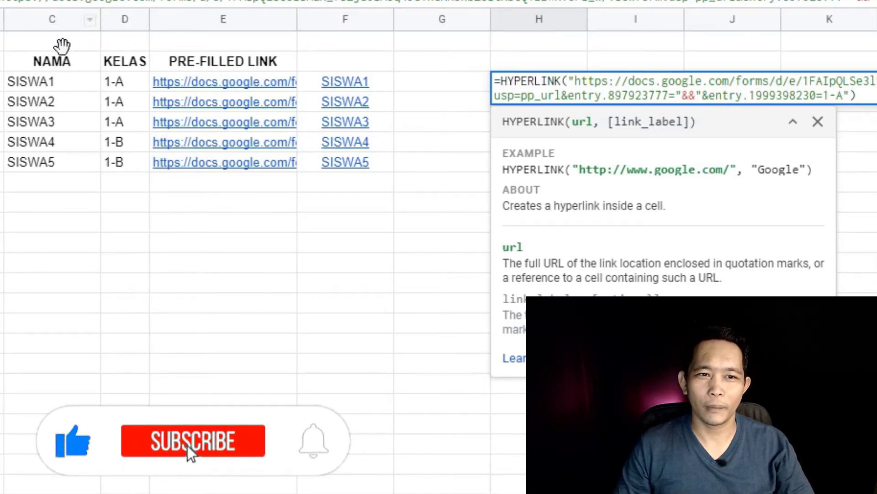
left_click(60, 79)
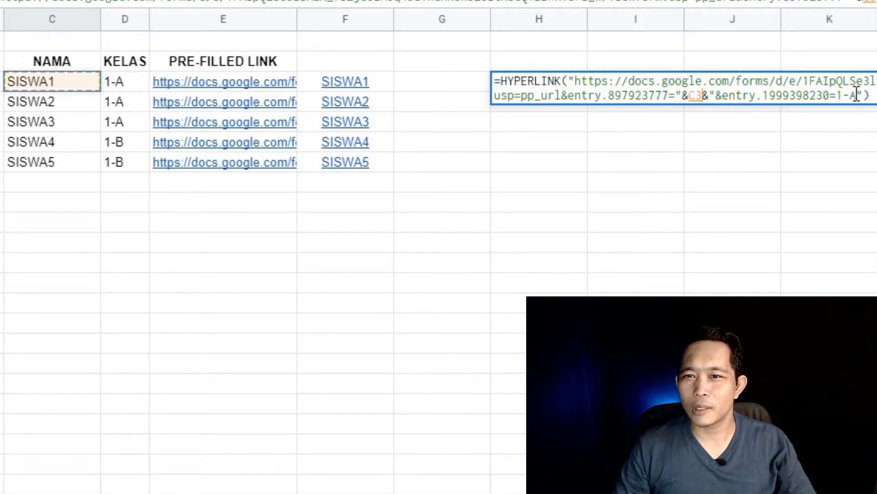
Replace the fixed class 1-A at the end of the formula's URL with "&D3&" to reference the class cell, and commit the formula
left_click_drag(857, 95, 837, 95)
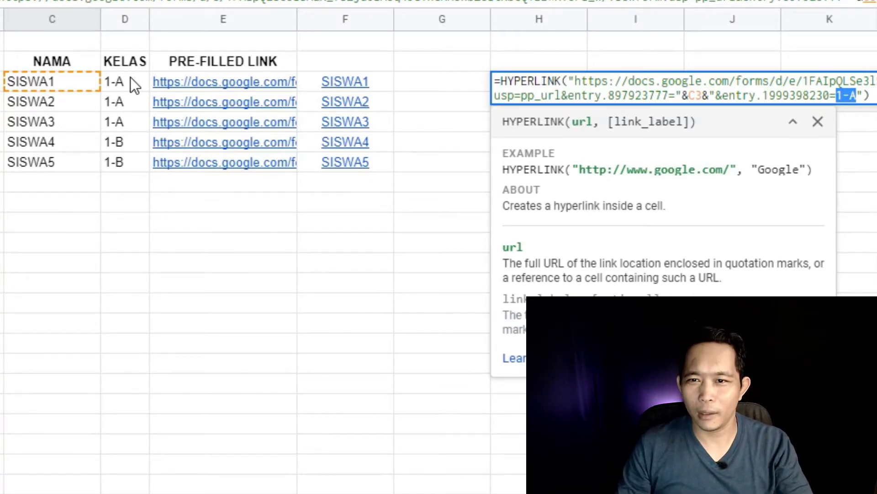
key("BackSpace")
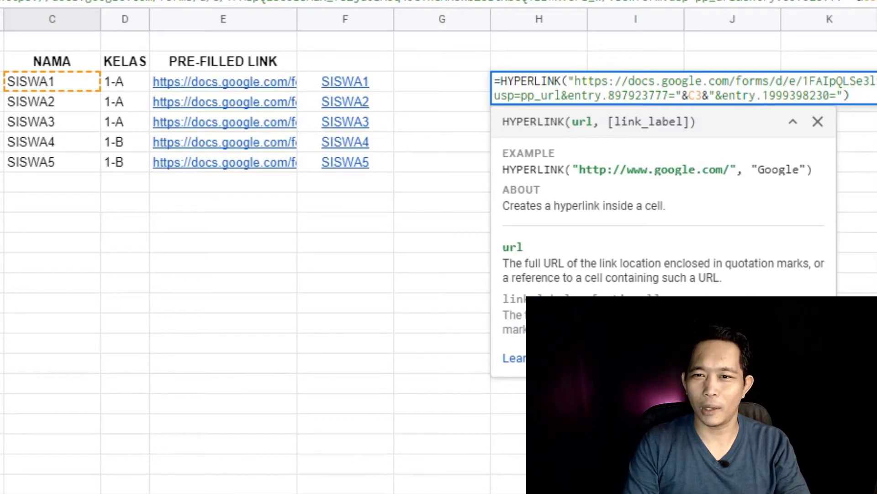
type("\"")
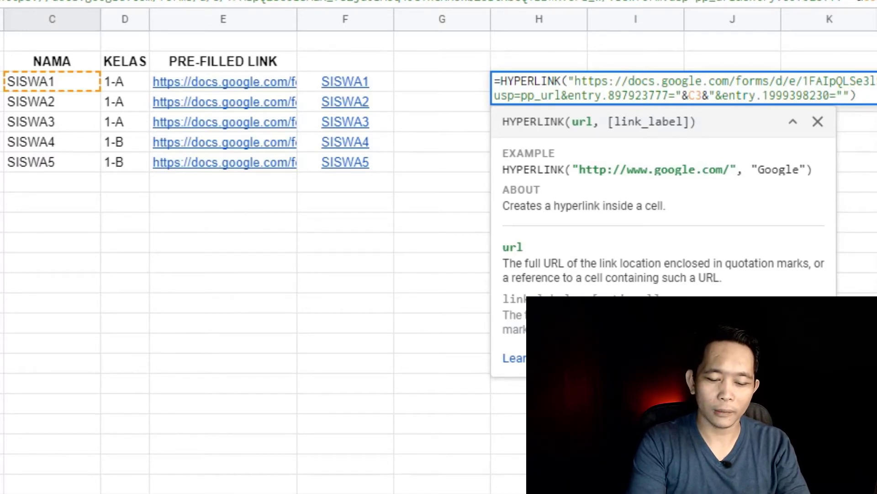
type("&&\"")
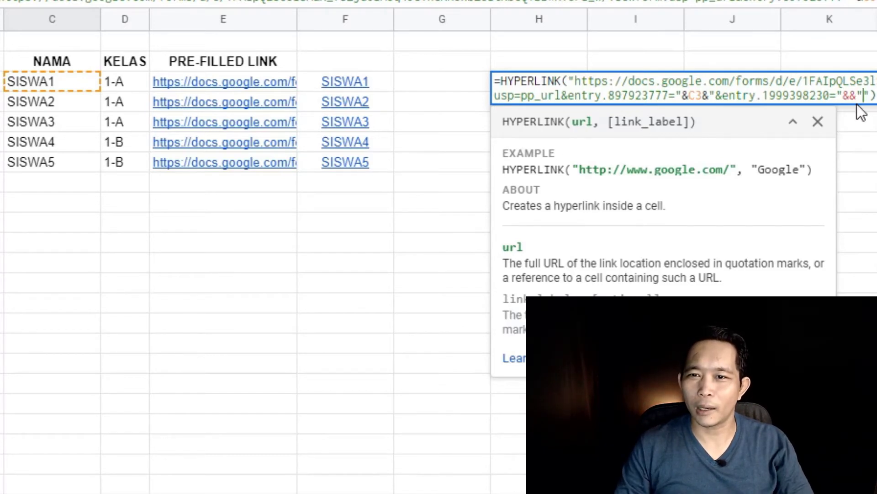
key("Left")
key("Left")
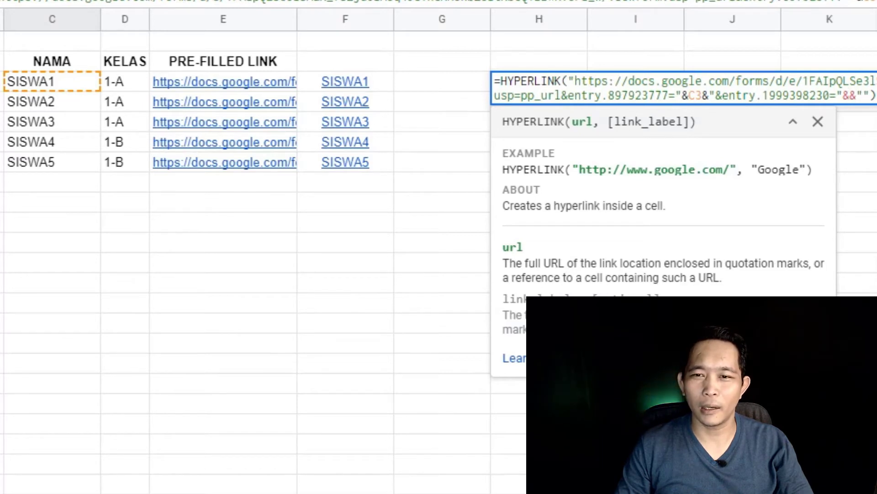
left_click(121, 78)
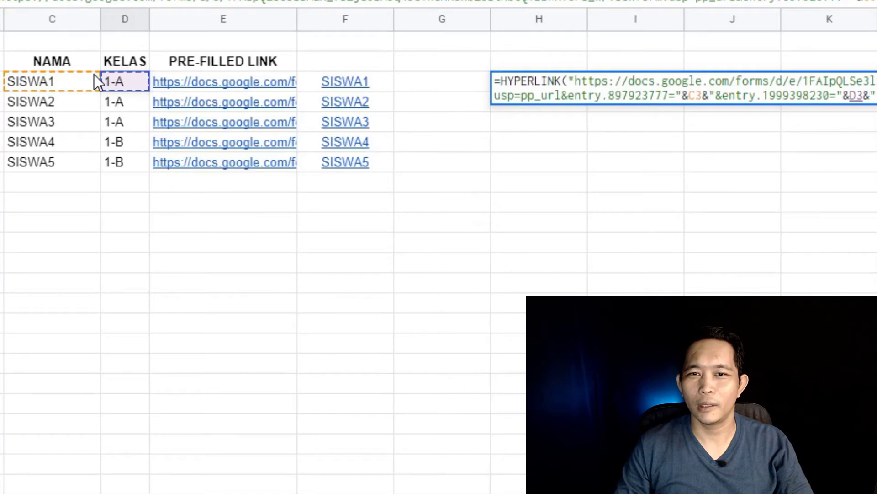
key("Return")
left_click(868, 185)
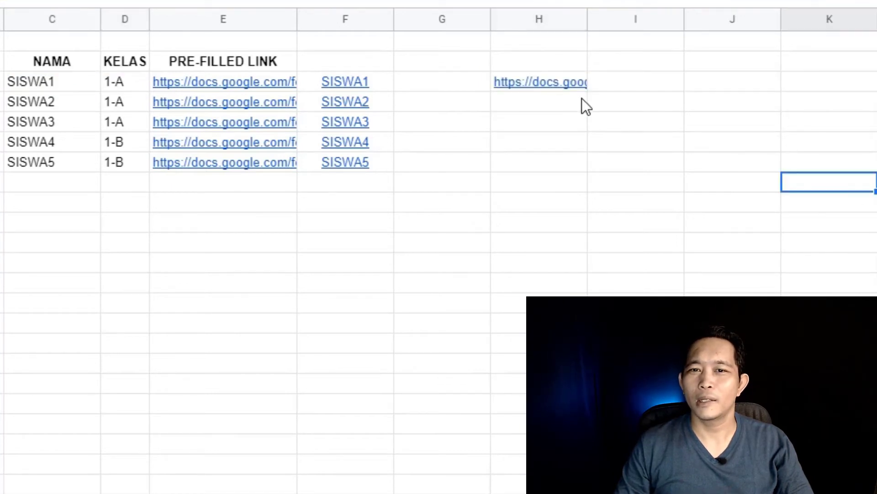
Fill the SISWA1 link formula in column H down through the SISWA5 row
left_click(557, 80)
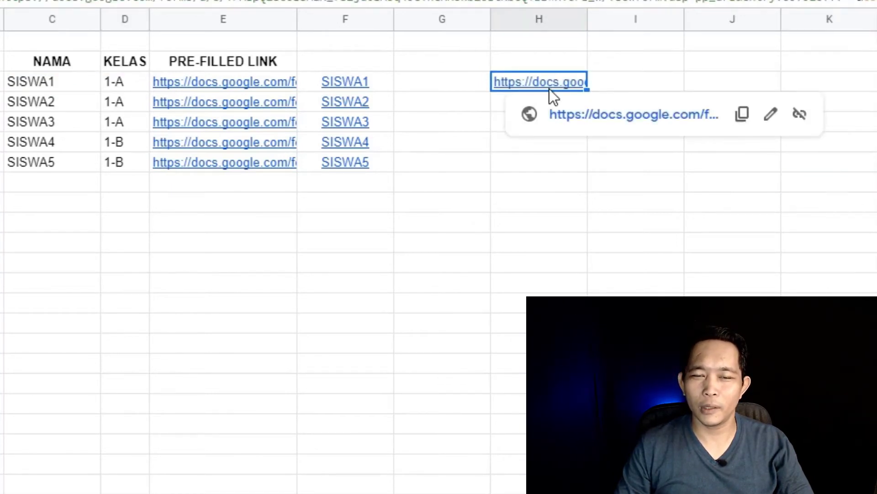
left_click_drag(32, 84, 378, 81)
left_click(825, 203)
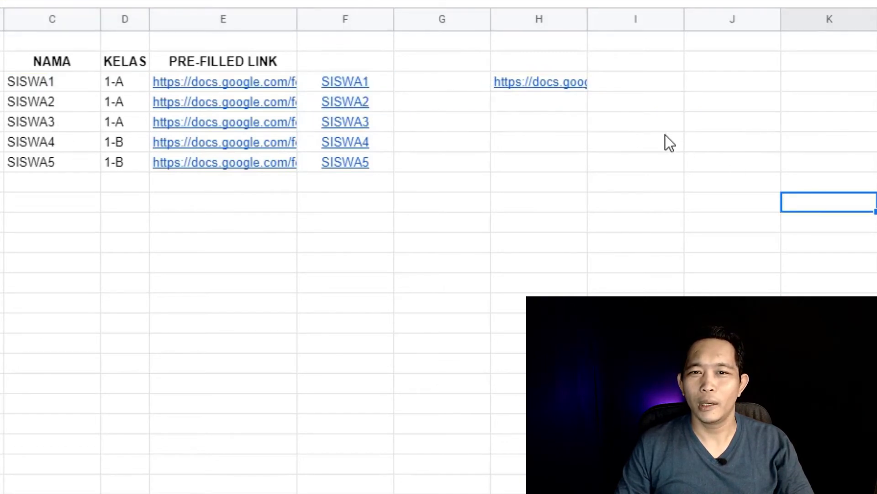
left_click(574, 92)
left_click_drag(587, 90, 584, 161)
left_click(731, 302)
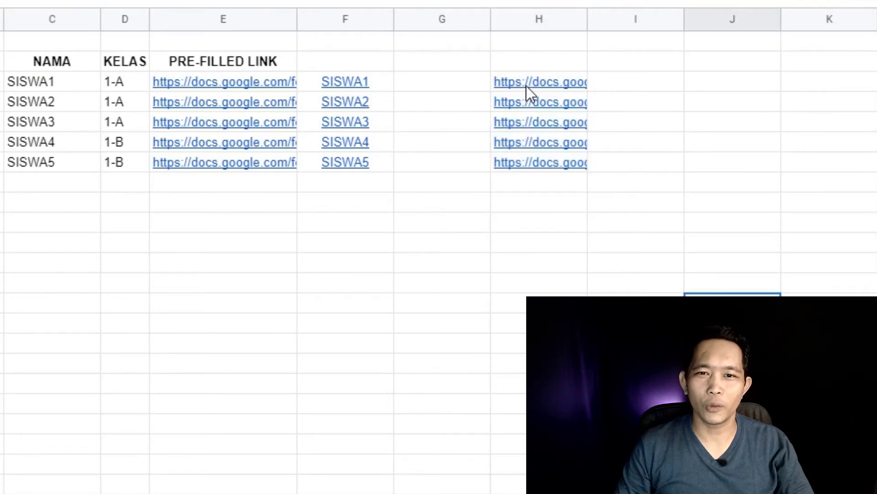
Examine the filled links in column H against the students' names and classes in columns C and D
mouse_move(527, 86)
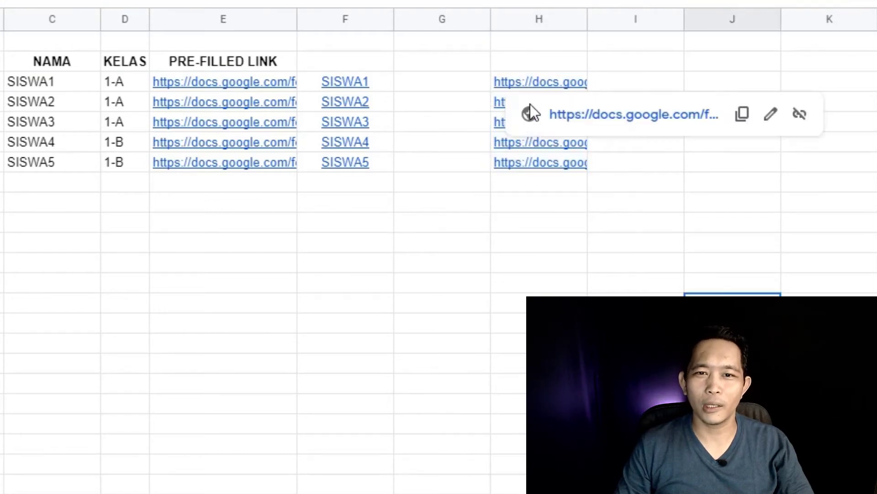
left_click(500, 102)
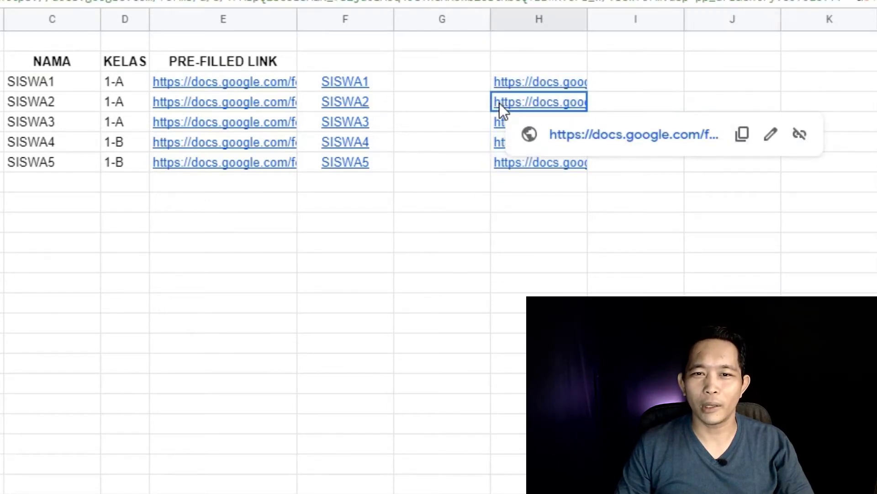
left_click(786, 283)
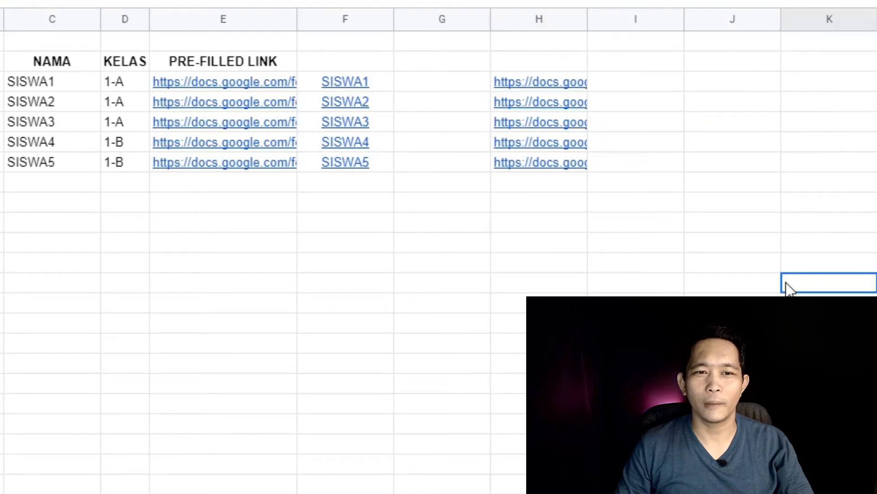
left_click(551, 84)
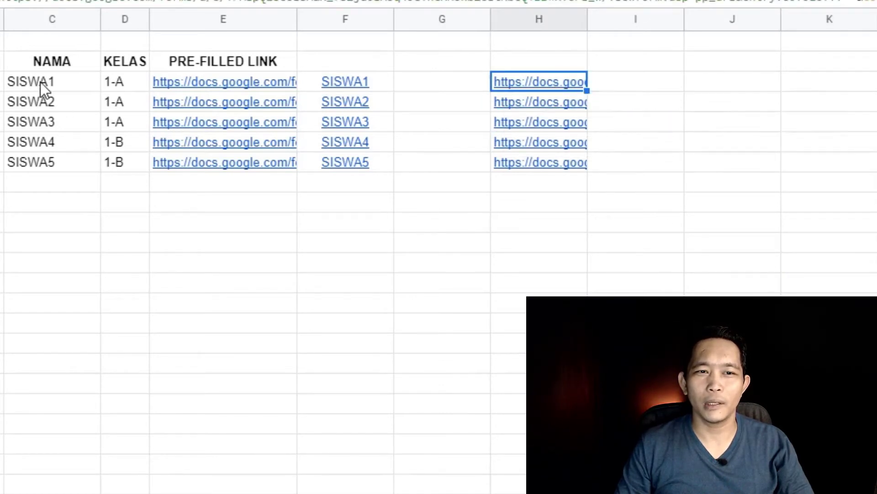
left_click(54, 81)
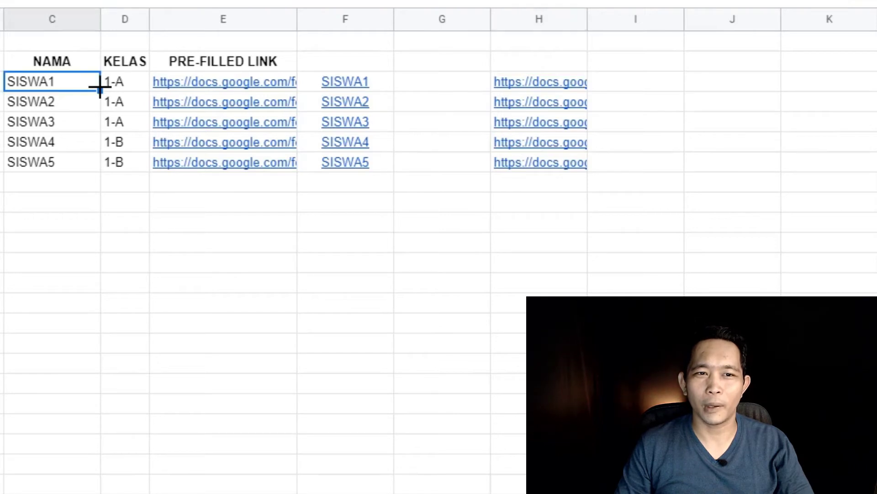
left_click(122, 86)
left_click(49, 148)
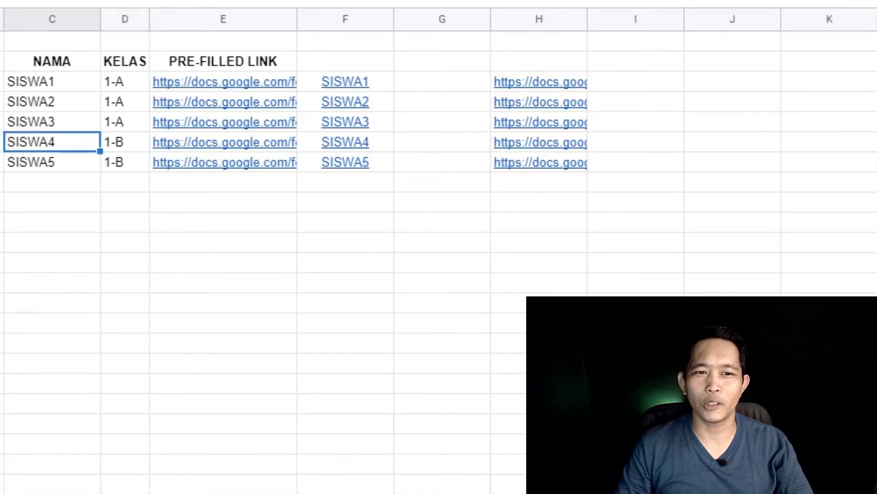
left_click(550, 324)
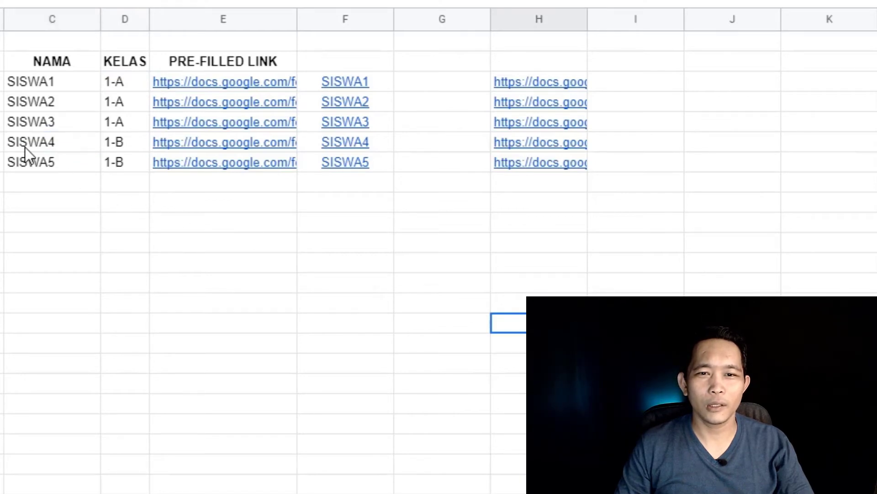
Open the column H link for SISWA4 to test the pre-filled form, and compare it with that student's name and class
left_click(537, 145)
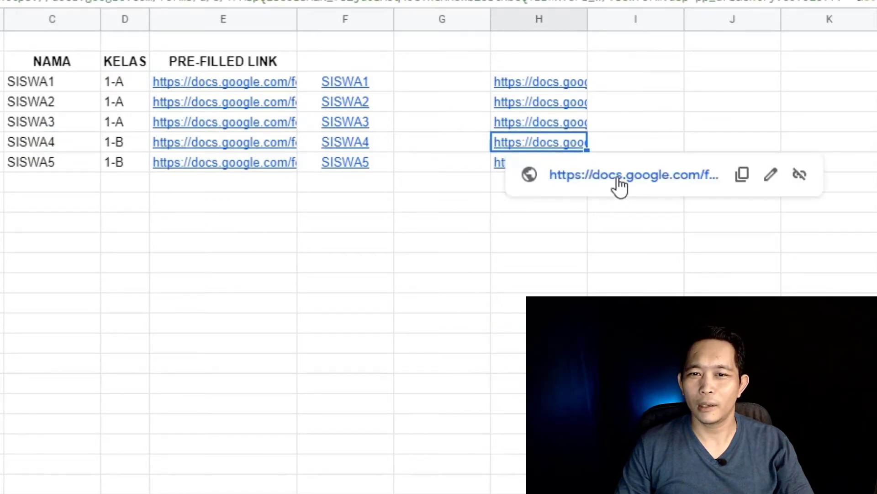
left_click(620, 183)
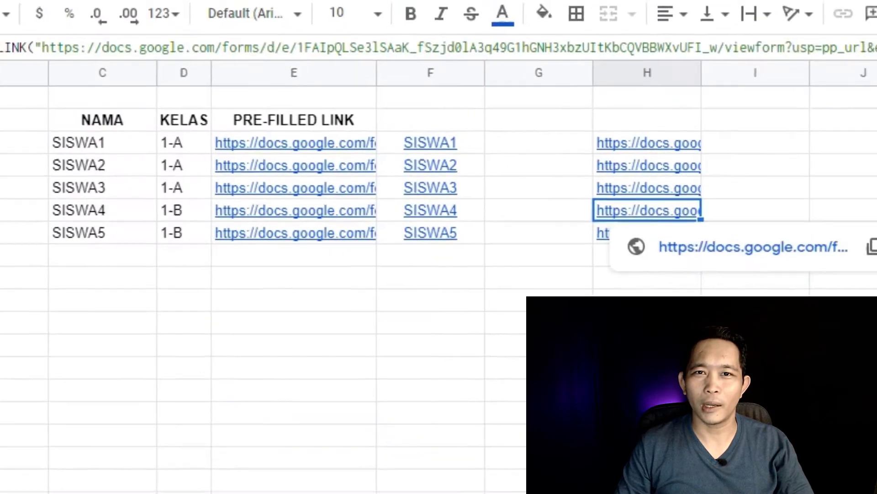
left_click(73, 237)
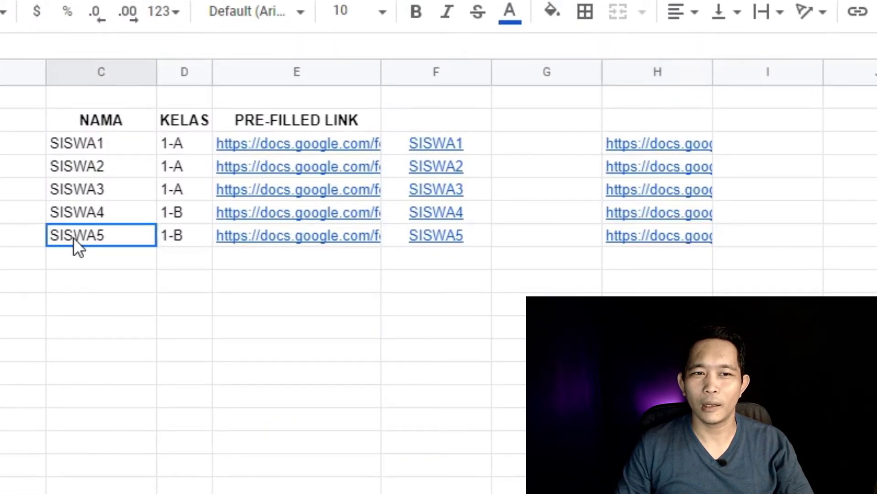
left_click(86, 213)
left_click(194, 218)
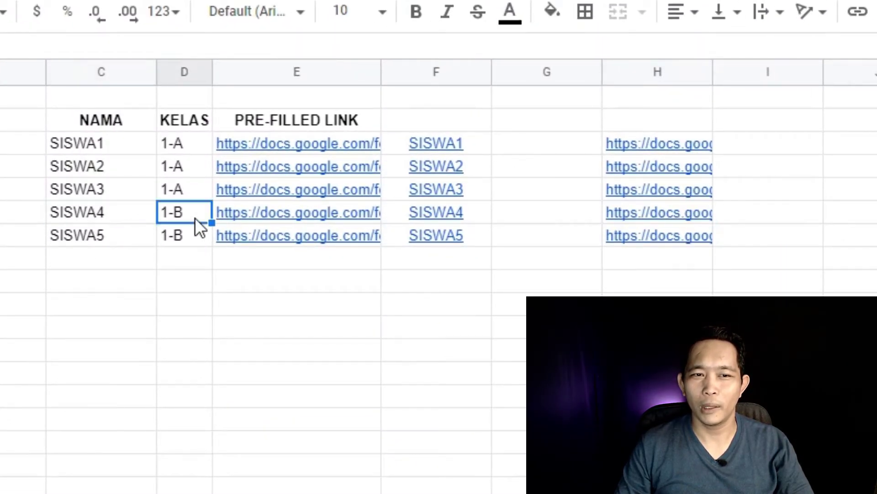
Check the name and class in the SISWA2 row and open that row's pre-filled form link from column H
left_click(81, 166)
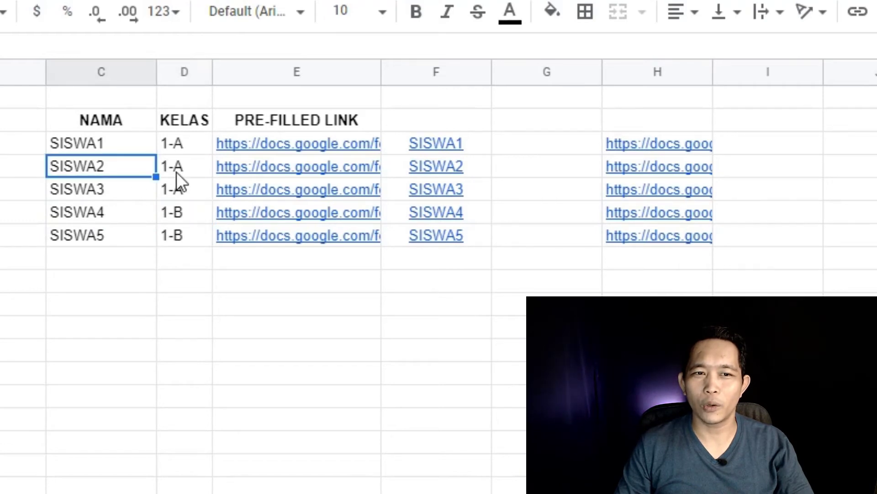
left_click(177, 172)
left_click(67, 176)
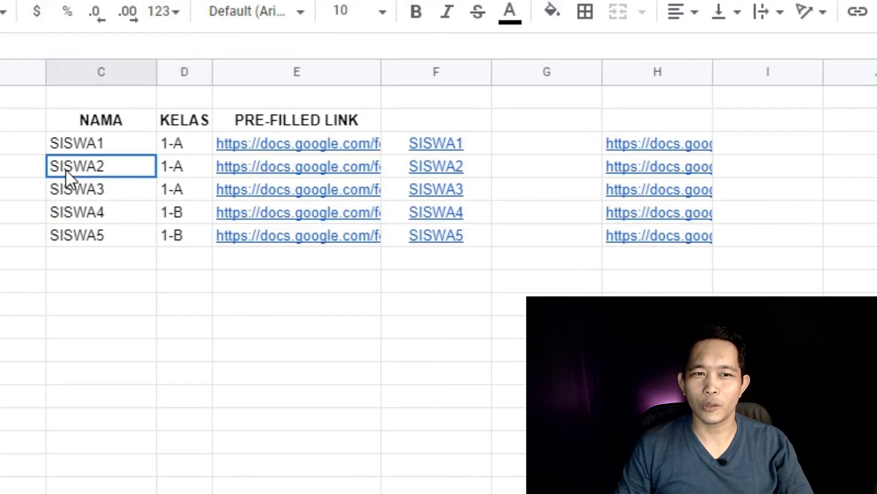
left_click(171, 168)
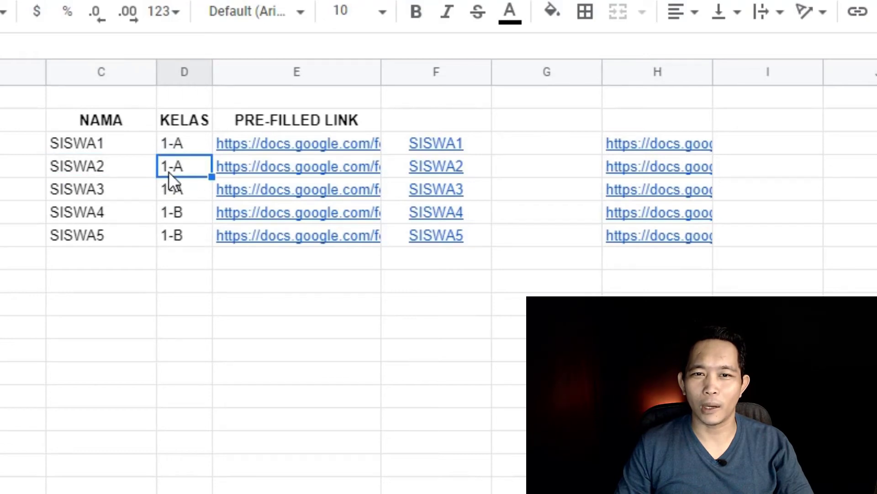
left_click(639, 166)
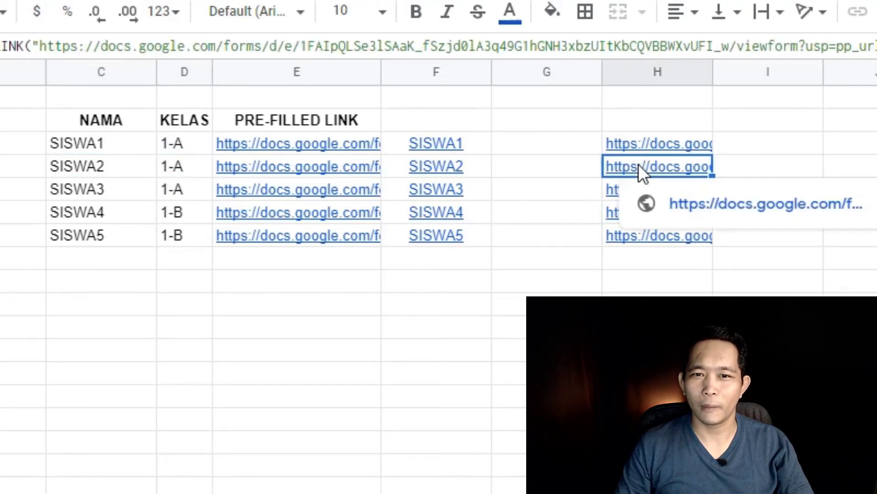
left_click(703, 206)
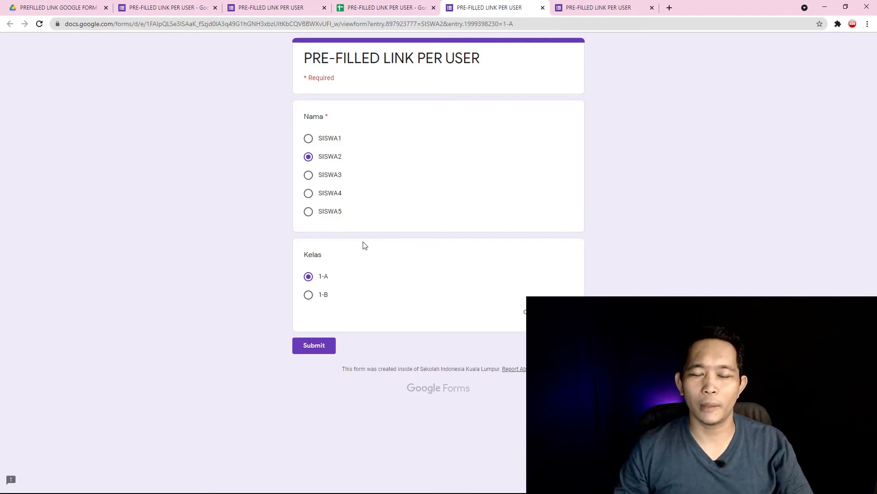
Close both test form tabs, return to the student spreadsheet and deselect the link cell
left_click(607, 2)
left_click(652, 7)
left_click(542, 8)
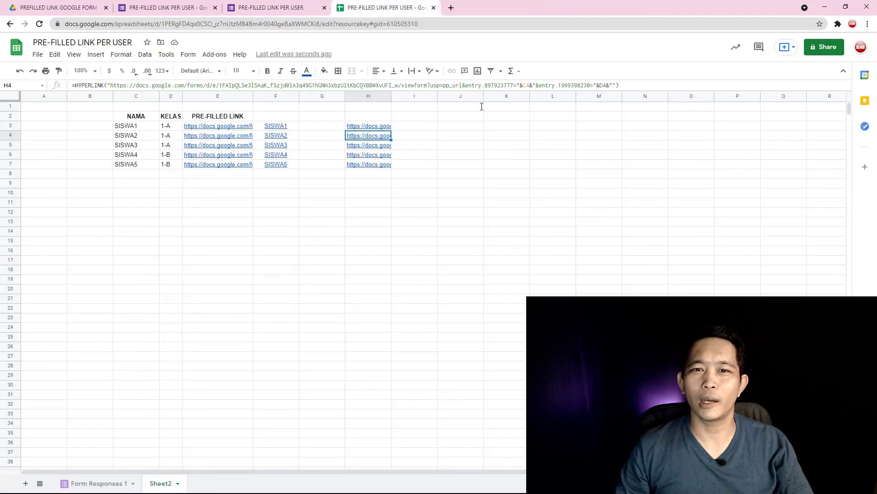
left_click(455, 233)
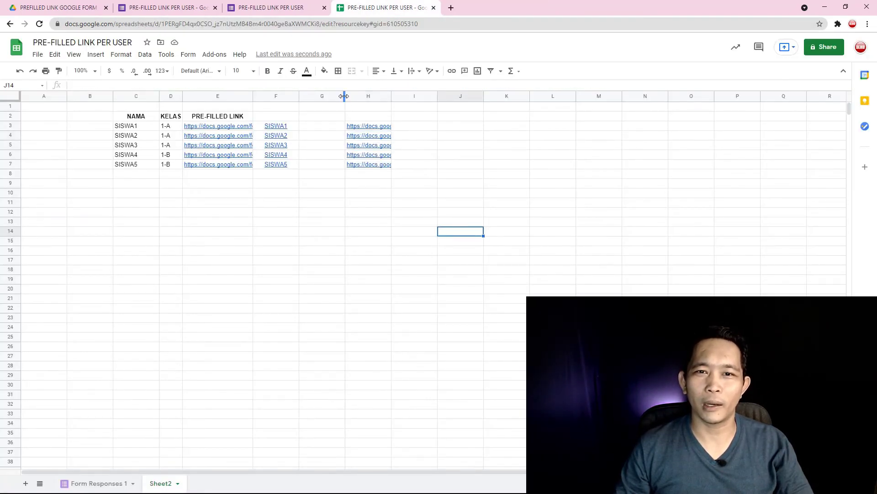
Narrow the empty column G and set column H's text wrapping to Overflow
left_click_drag(344, 96, 331, 96)
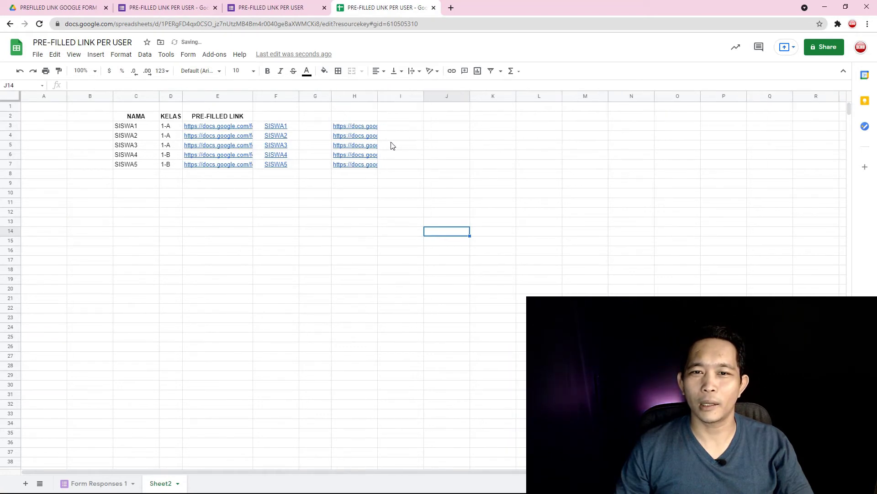
left_click(354, 97)
left_click(420, 73)
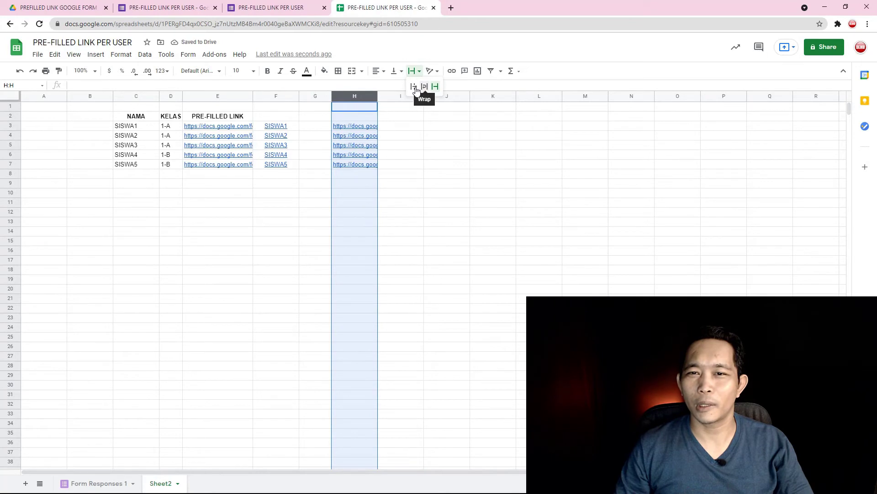
left_click(413, 87)
left_click(465, 279)
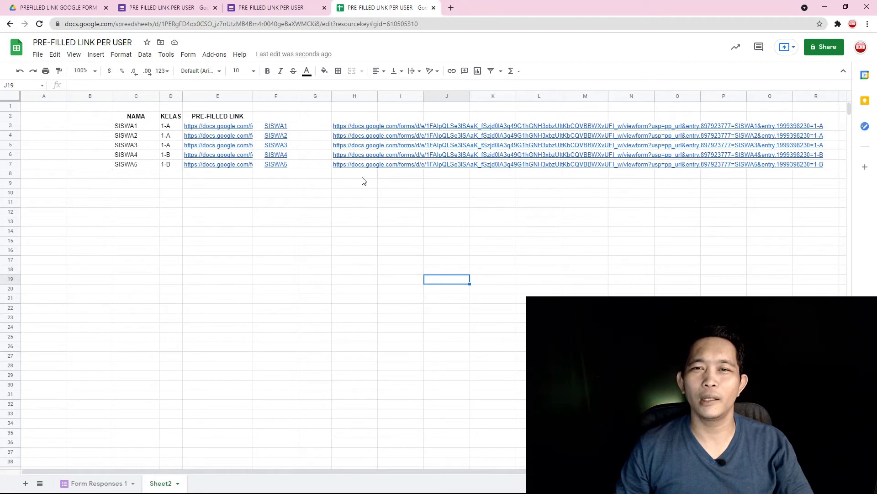
Set column H's text wrapping to Clip so its long links are cut off at the column edge
left_click(359, 96)
left_click(413, 71)
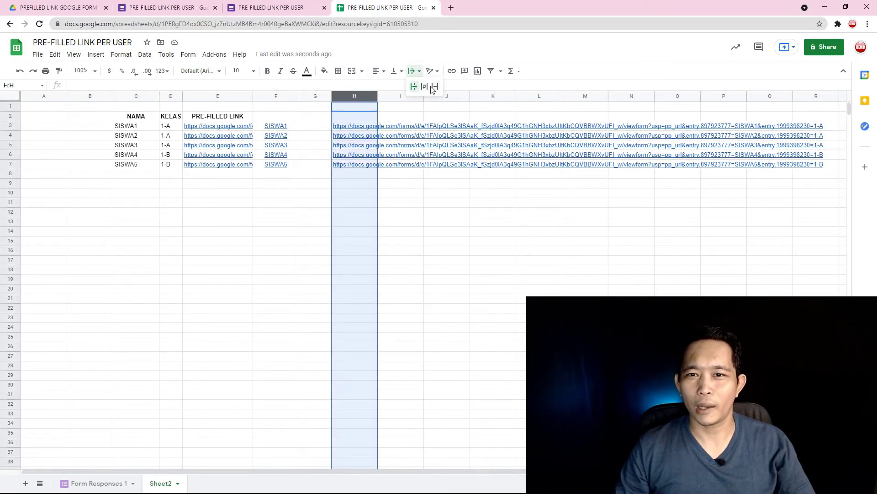
left_click(435, 86)
left_click(443, 116)
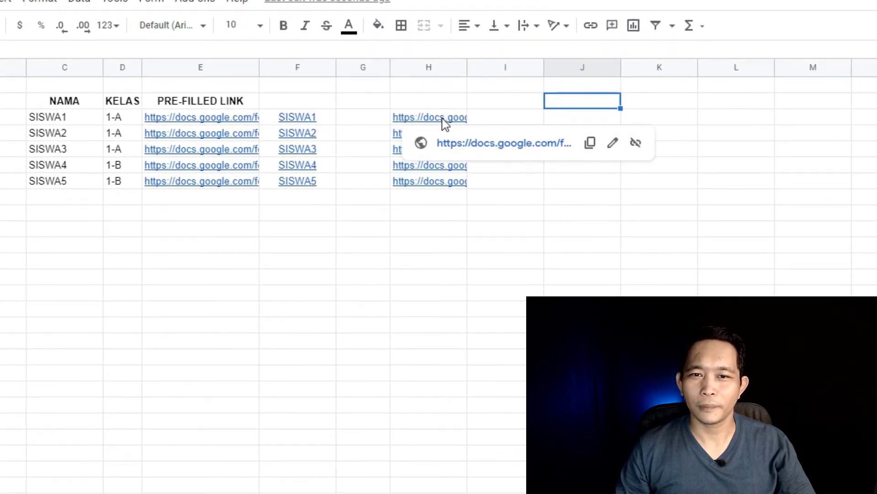
Copy the link formulas in H3:H7 and paste them into column J starting at J3
left_click(443, 119)
left_click(516, 251)
left_click_drag(453, 118, 449, 183)
key("ctrl+c")
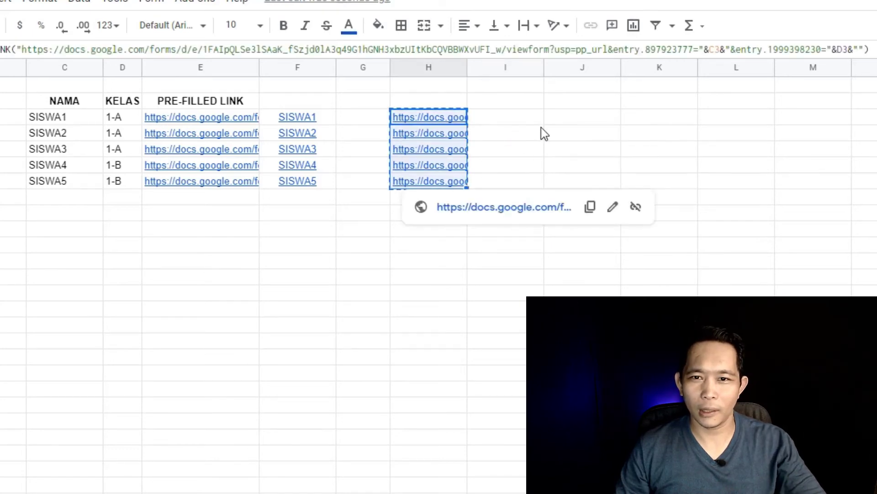
left_click(572, 121)
key("ctrl+v")
left_click(649, 246)
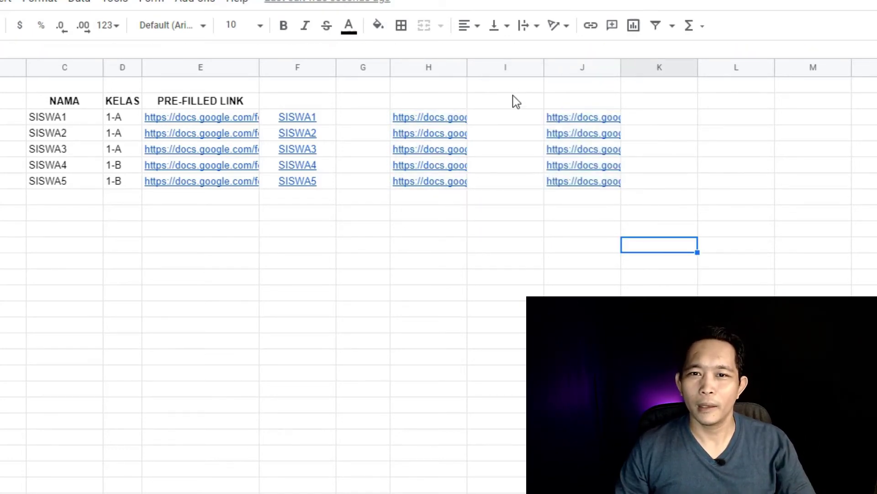
Narrow the empty column I and compare the link formulas in H3:H7 with those in J3:J7
left_click_drag(543, 69, 487, 78)
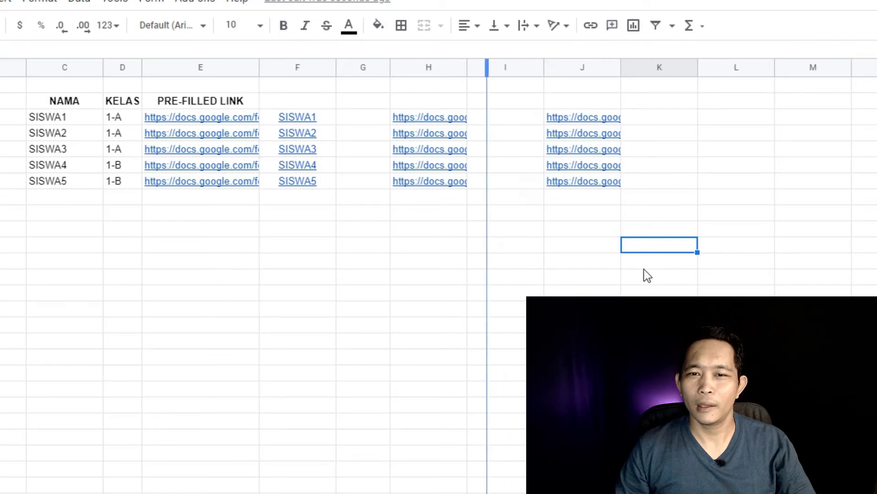
left_click_drag(455, 117, 452, 184)
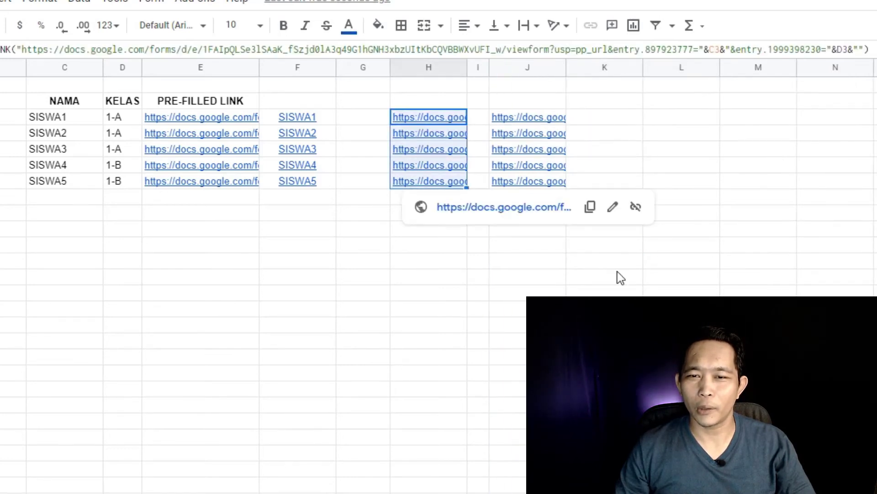
left_click(695, 291)
left_click_drag(549, 121, 541, 184)
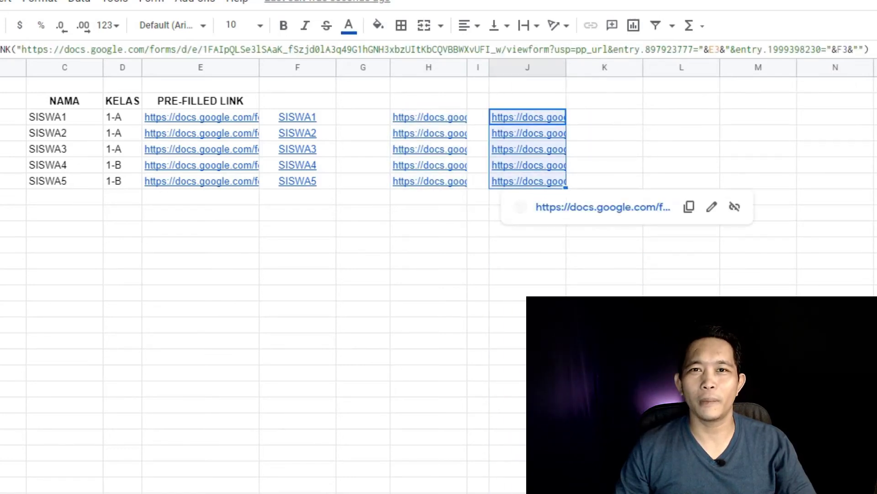
left_click(749, 315)
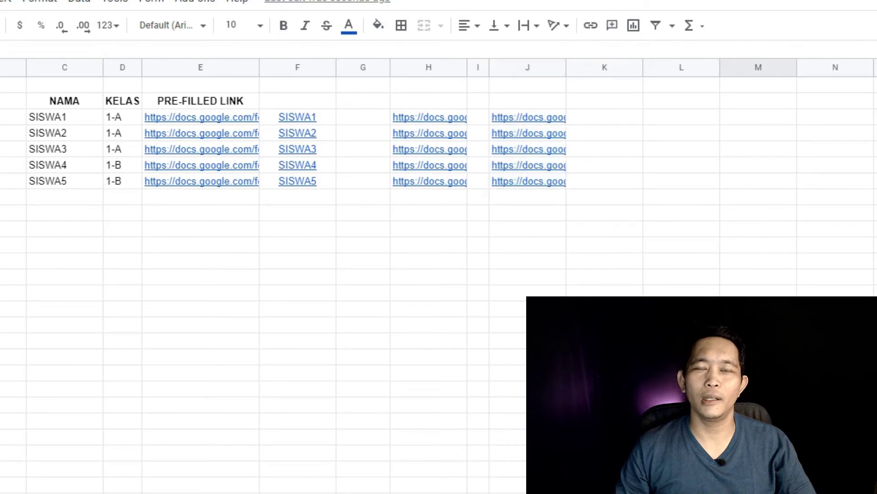
Add the link label ""&C3&"" as the second argument of the HYPERLINK formula in J3
left_click(544, 121)
double_click(543, 123)
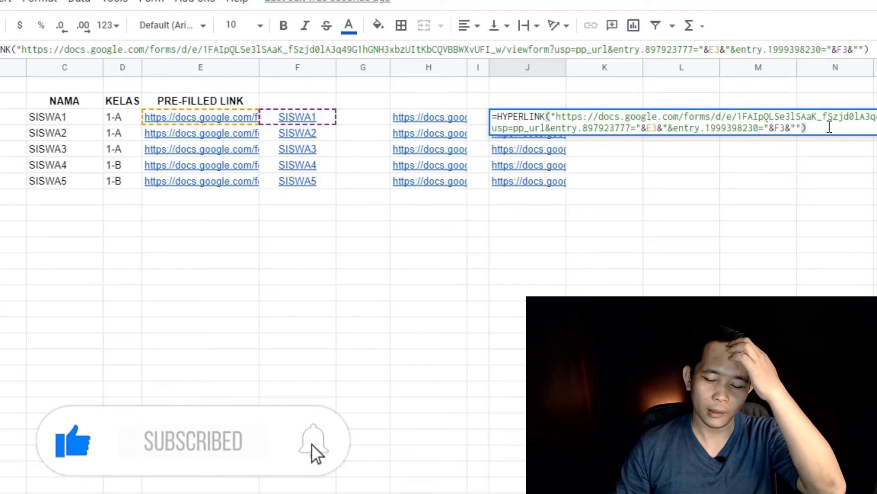
key("Left")
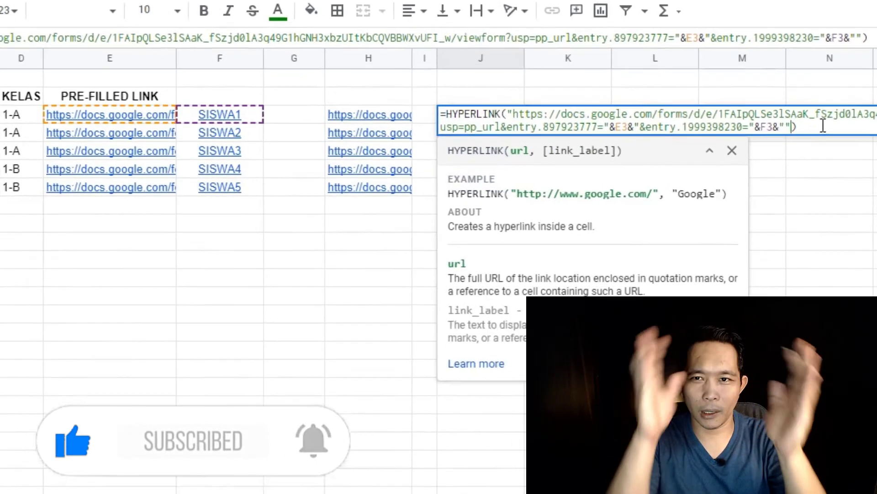
type(", ")
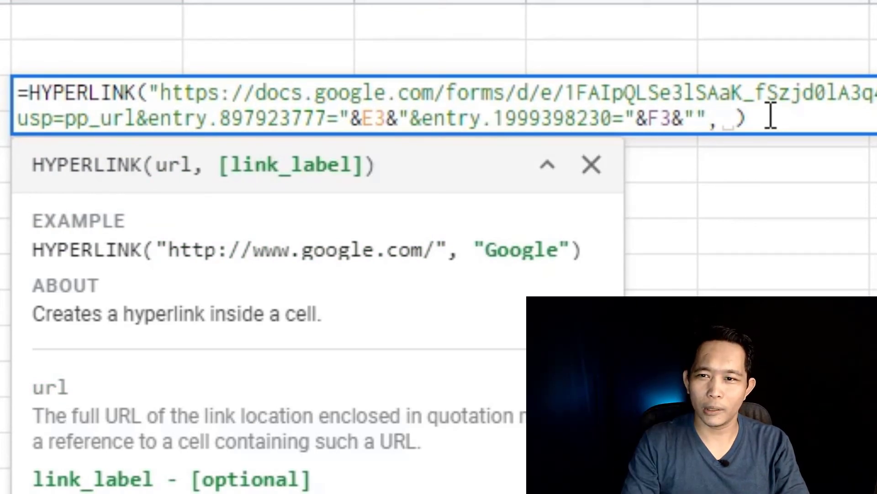
type("\"\"")
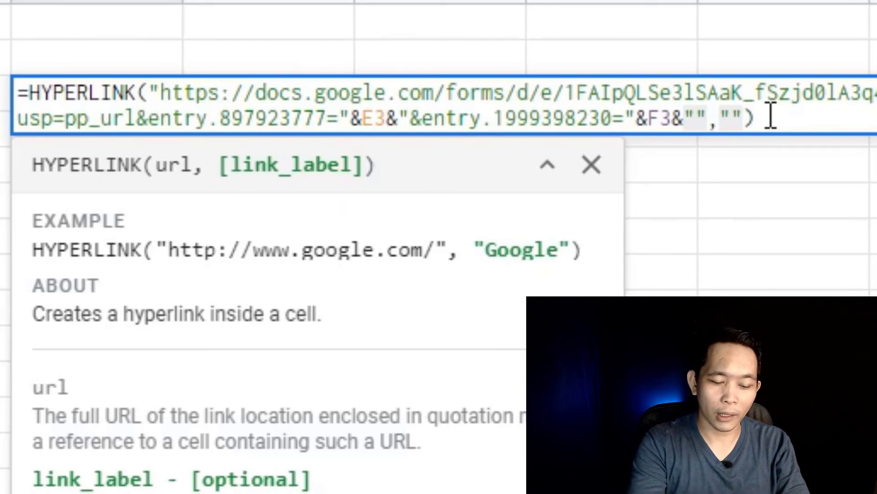
type("&& ")
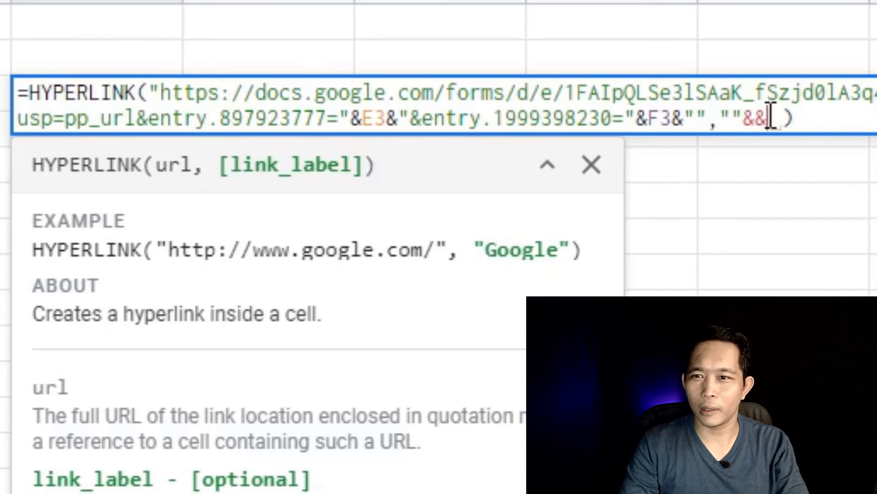
type("\"\"")
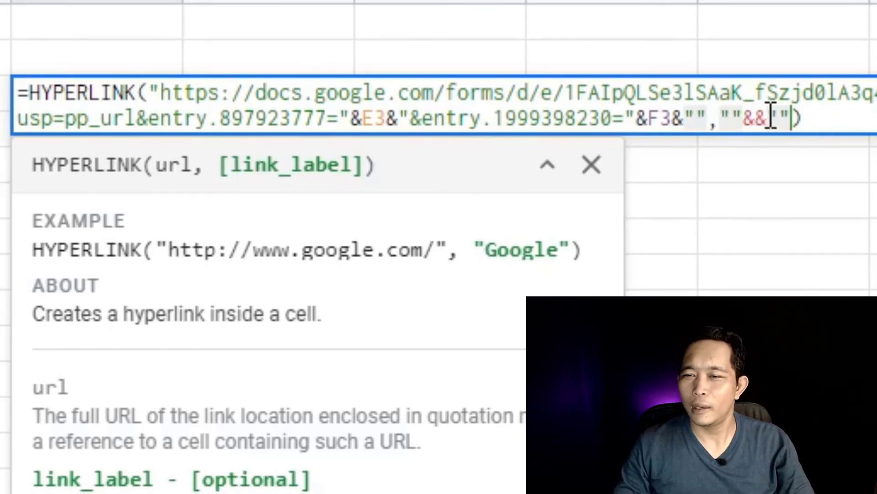
left_click(756, 120)
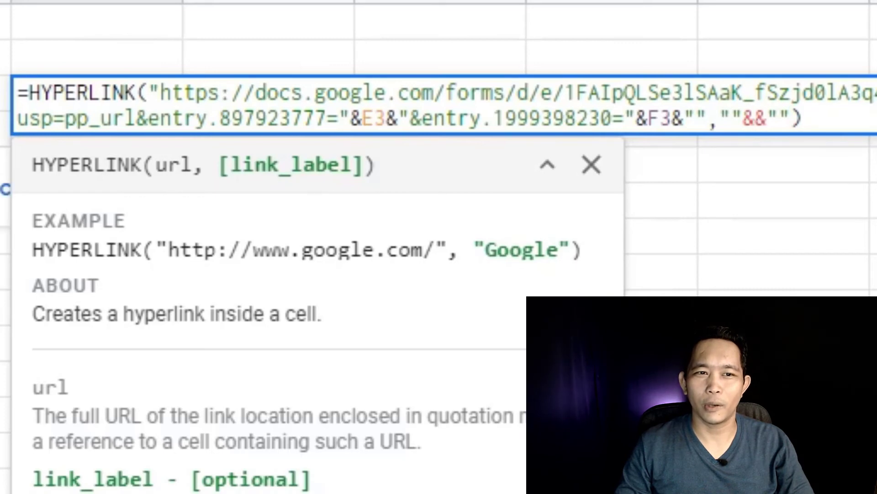
type("C3")
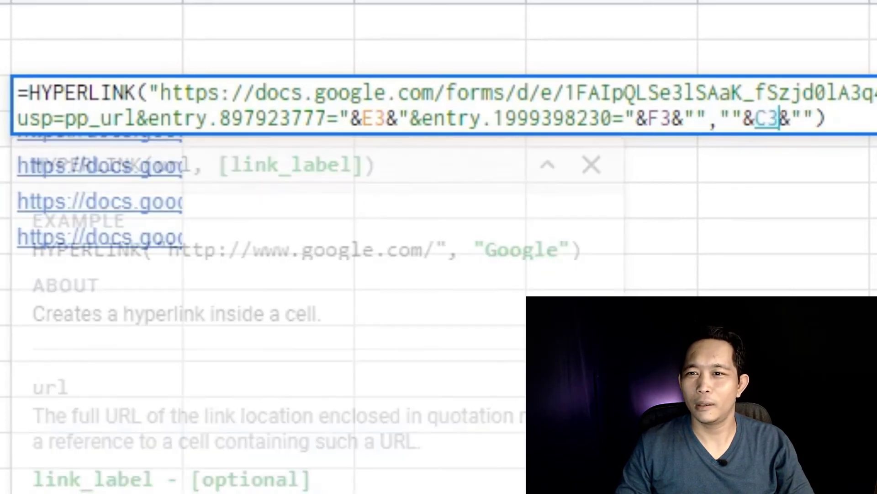
key("Return")
left_click(845, 253)
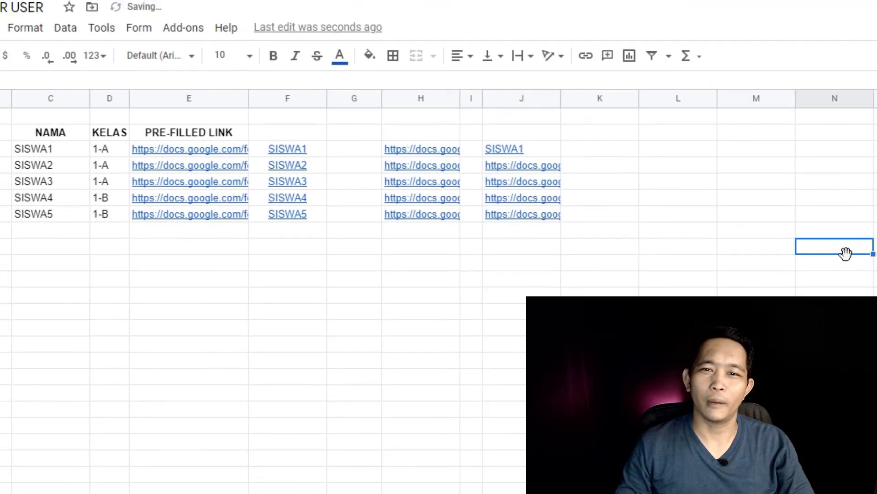
Check the H3 link against the labelled one in J3, and fill the J3 formula down through J7
left_click(428, 155)
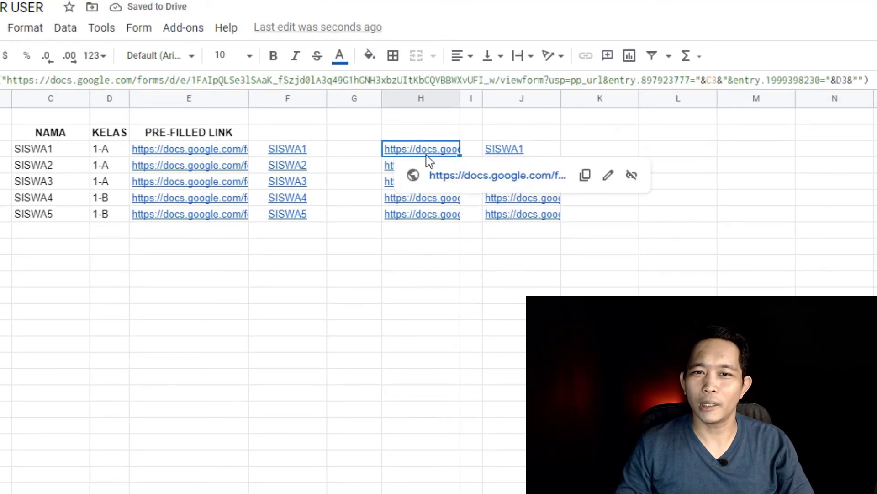
left_click(650, 229)
left_click(530, 154)
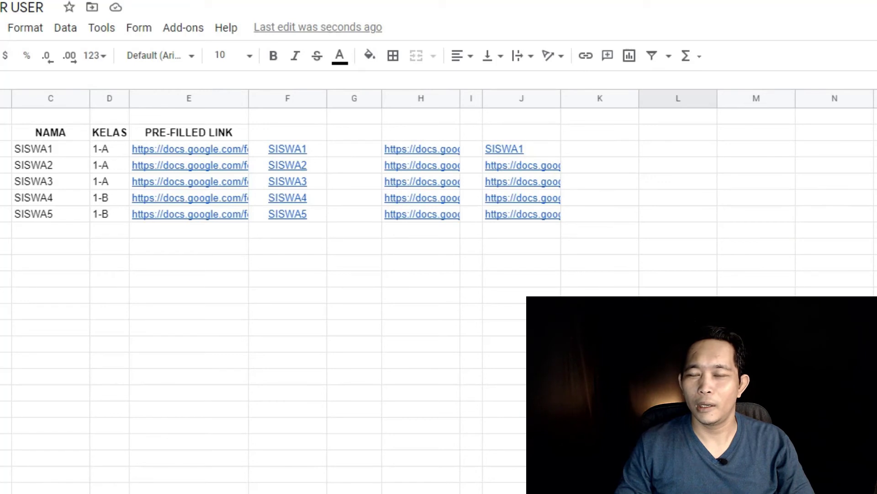
left_click(551, 155)
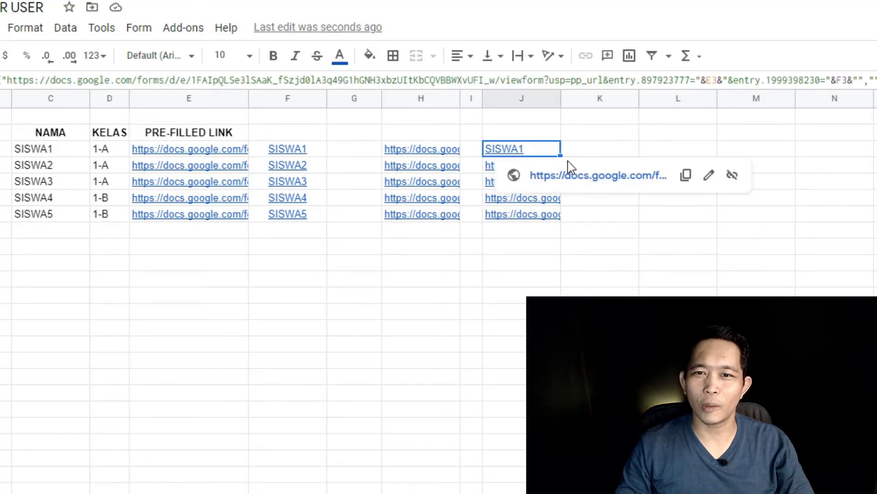
left_click_drag(562, 156, 555, 211)
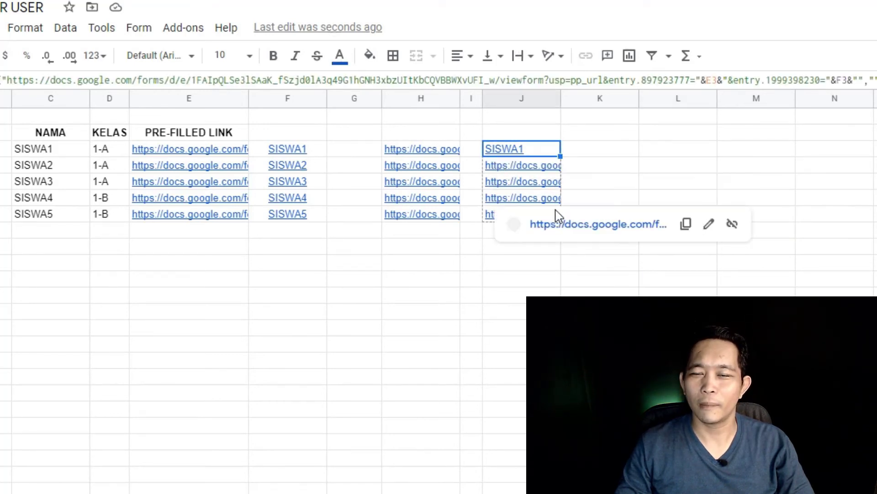
left_click(722, 202)
left_click(621, 255)
Examine the link address behind the SISWA1 label in J3
left_click(541, 149)
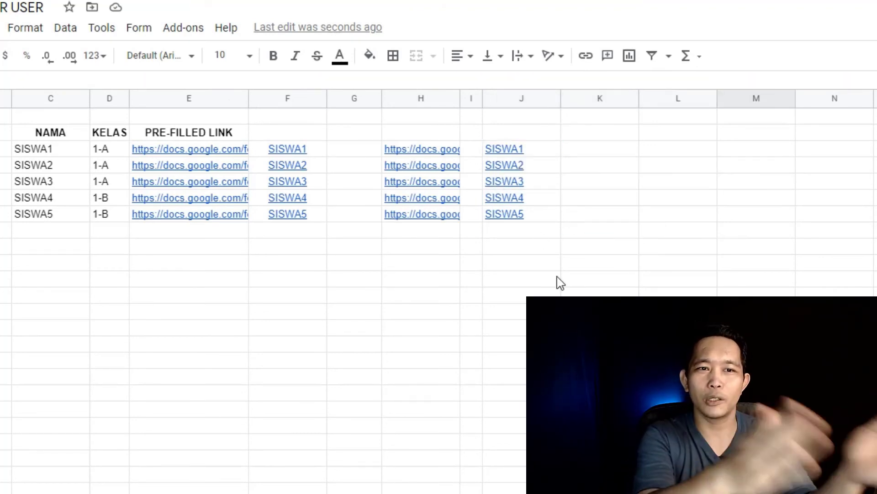
left_click(508, 154)
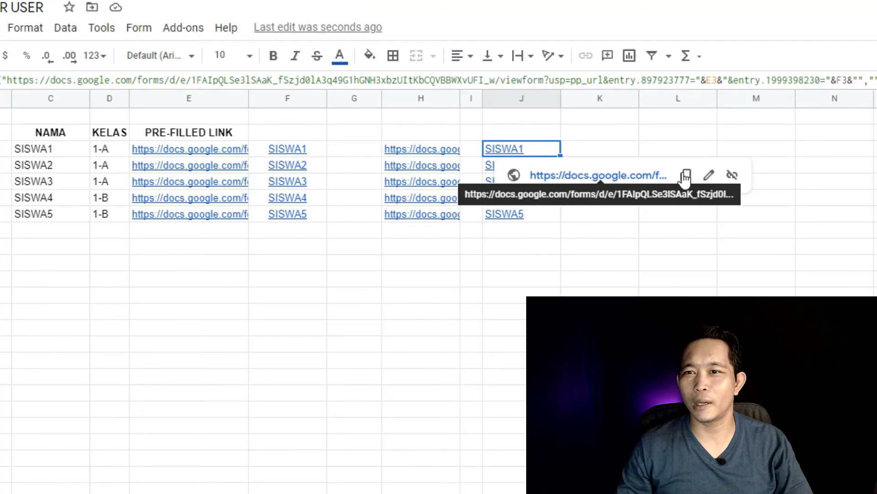
left_click(709, 278)
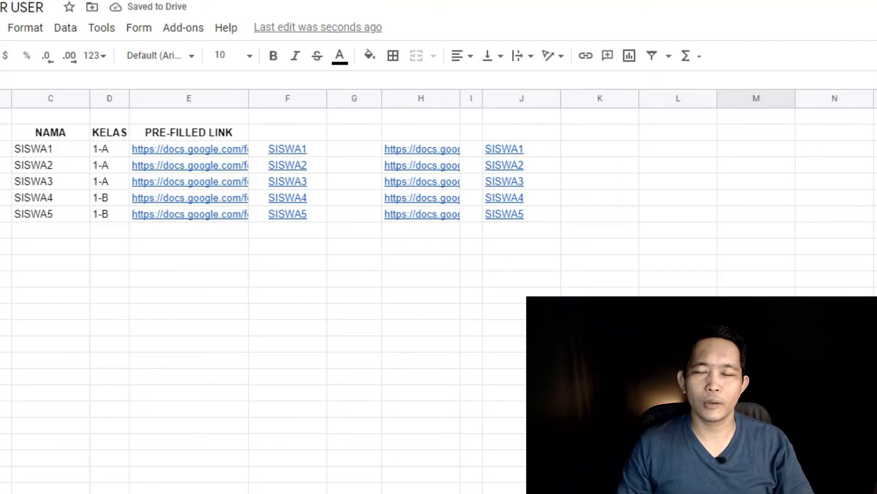
Check the name and class in the SISWA3 row, test that row's column J form link, and close the form tab
left_click(507, 185)
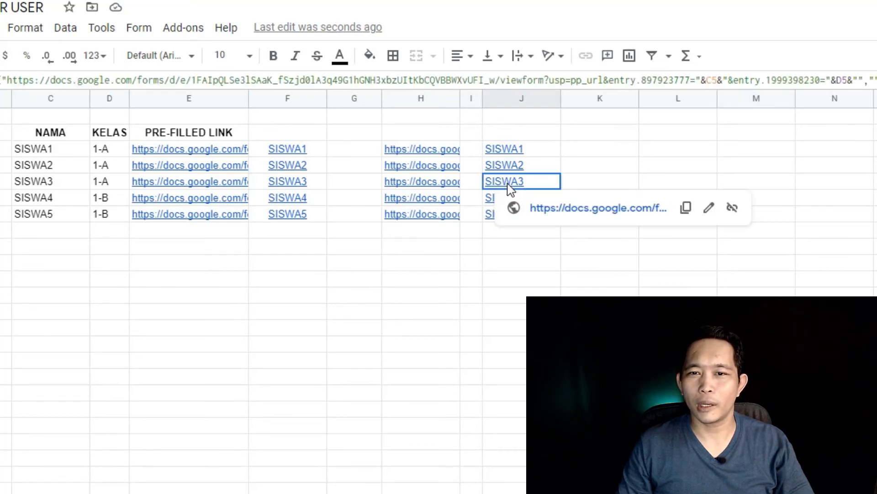
left_click(37, 190)
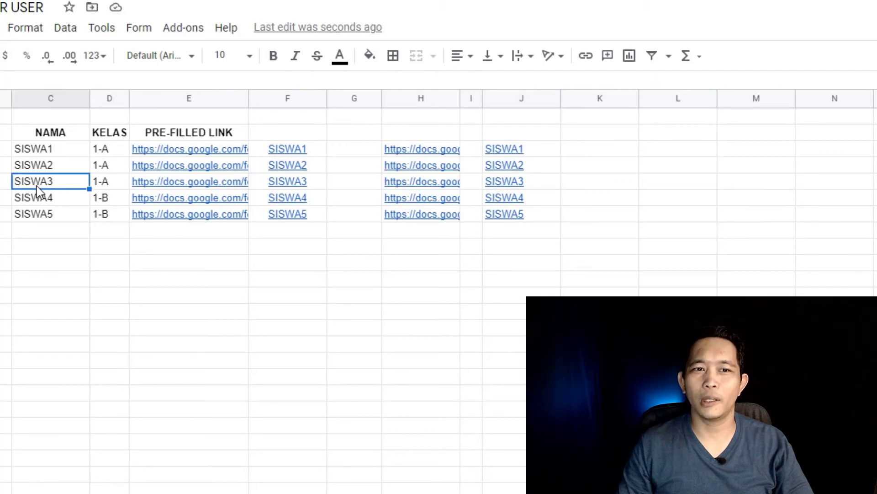
left_click(104, 186)
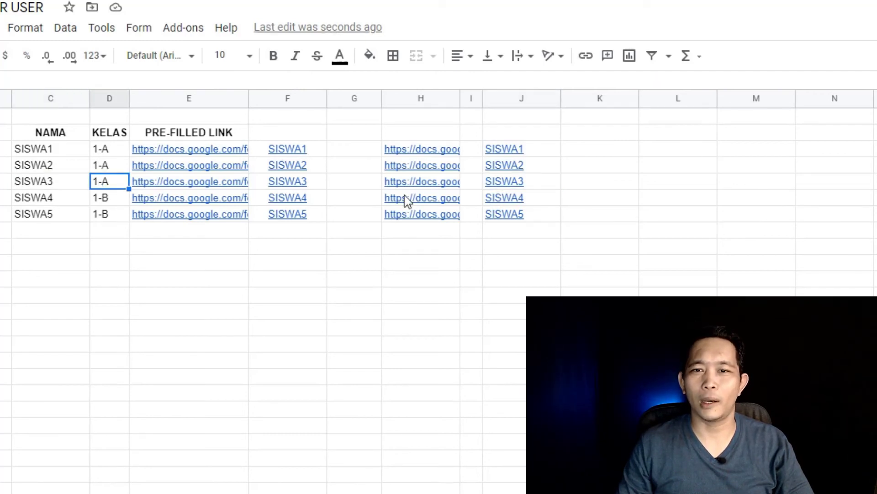
left_click(509, 185)
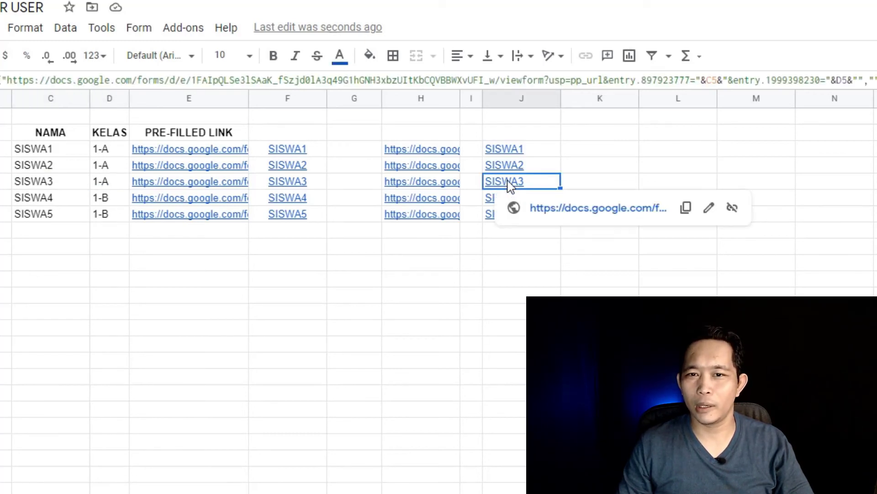
left_click(605, 209)
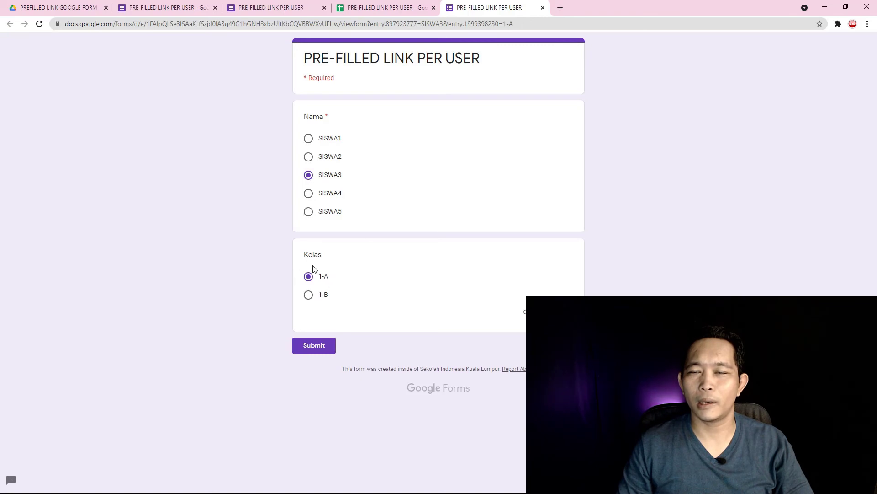
left_click(543, 8)
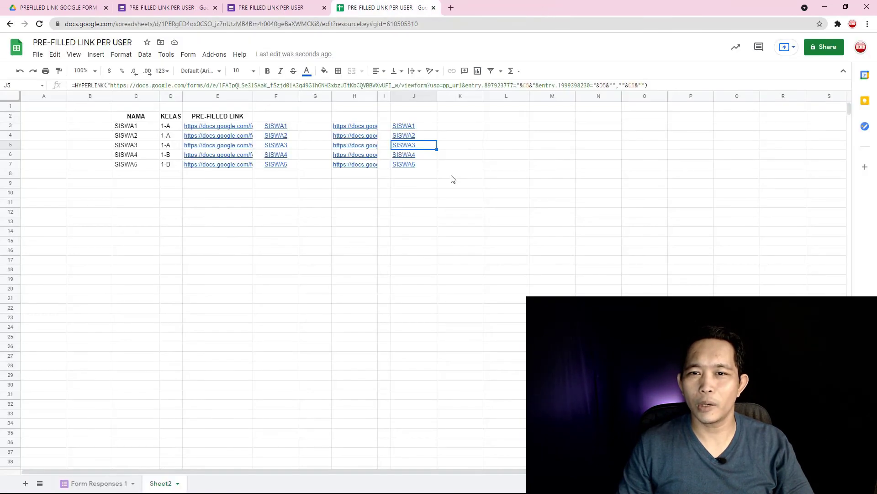
left_click(427, 234)
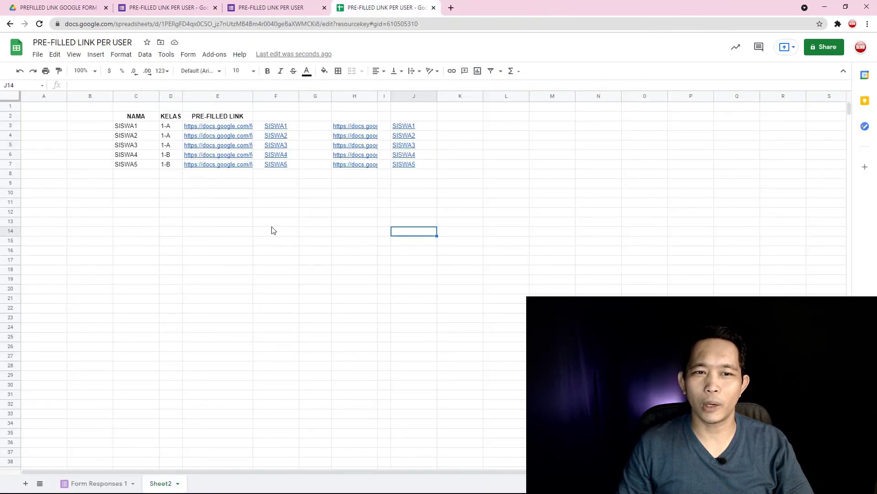
Check the name and class in the SISWA5 row and open that row's pre-filled form link from column J
left_click(125, 169)
left_click(176, 169)
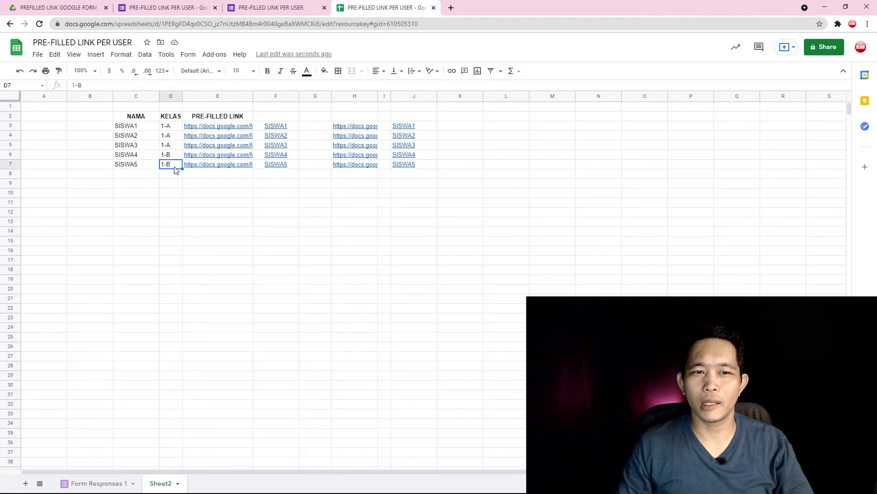
left_click(406, 167)
left_click(425, 179)
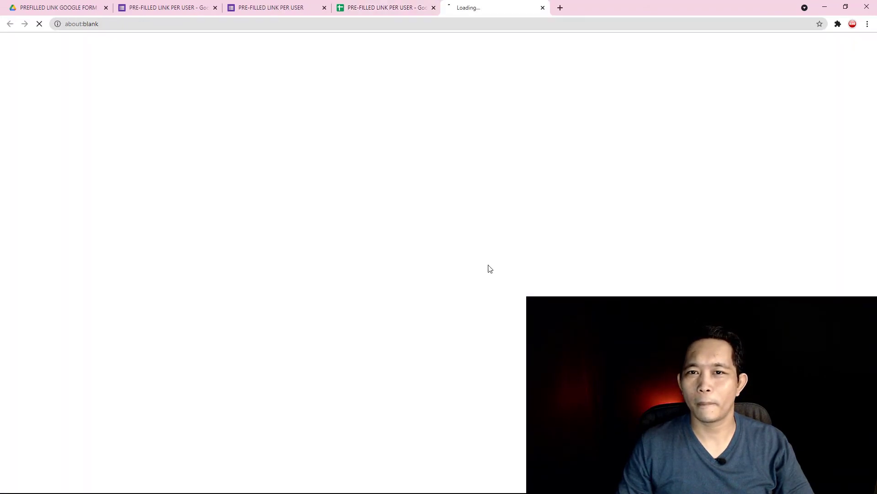